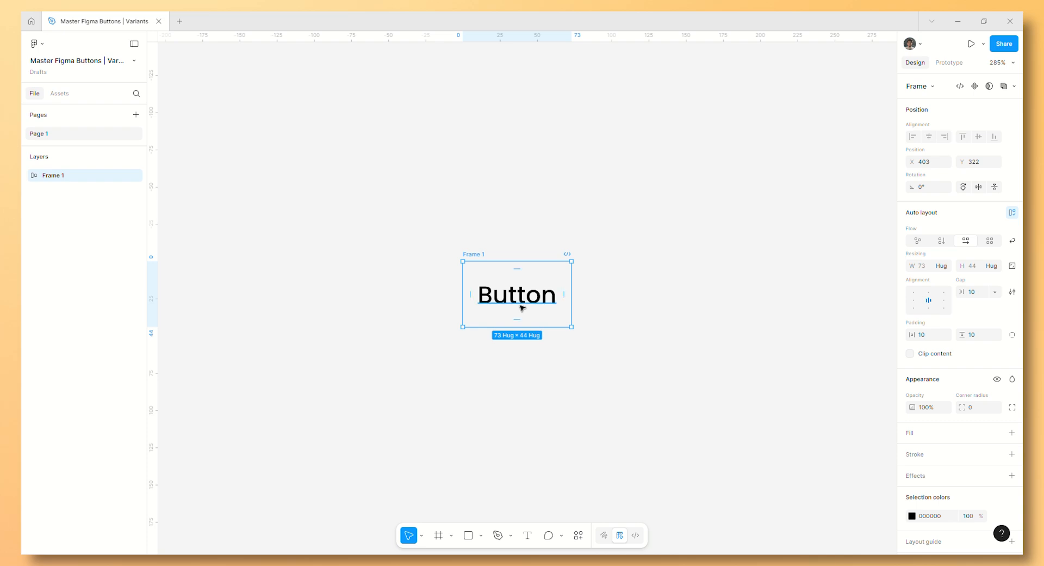
Add a solid blue 1A2DFF fill to the button frame.
click(1012, 432)
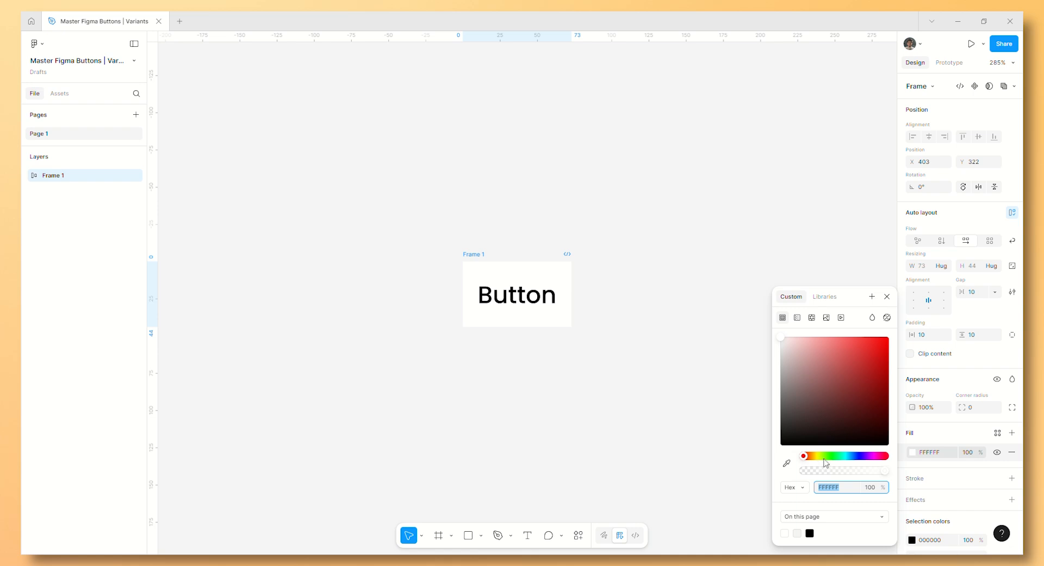
drag(825, 458, 858, 461)
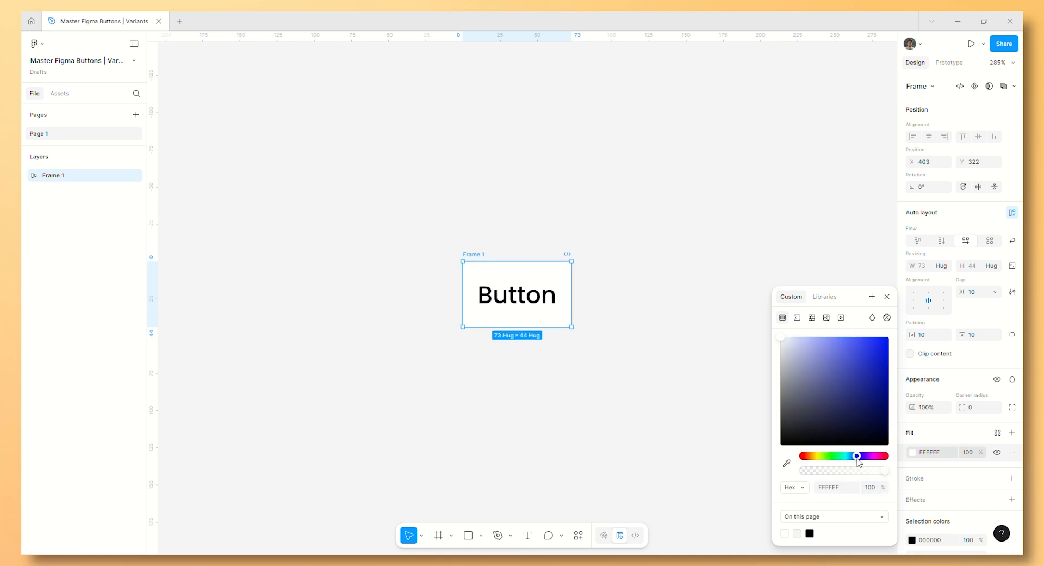
mouse_move(866, 349)
mouse_down()
mouse_move(874, 338)
mouse_move(859, 337)
mouse_move(879, 339)
mouse_up()
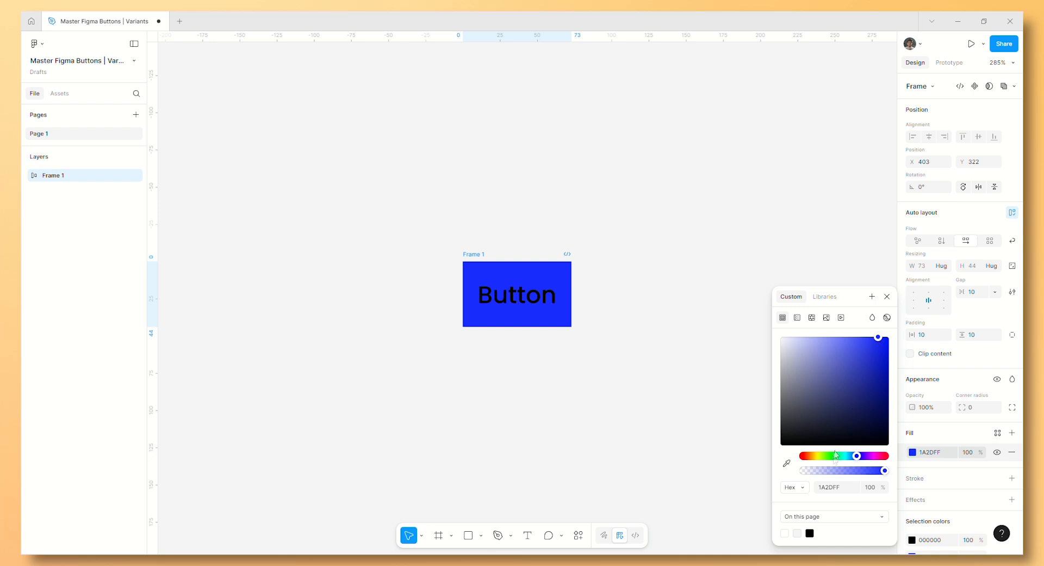
Change the fill of the Button text inside the frame to white FFFFFF.
key(Return)
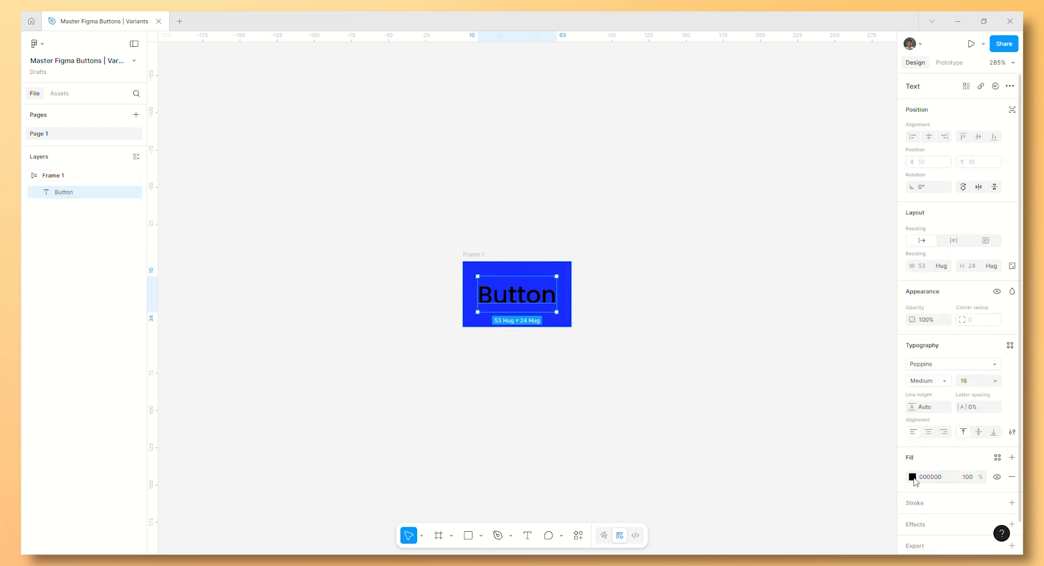
click(913, 476)
drag(795, 384, 762, 331)
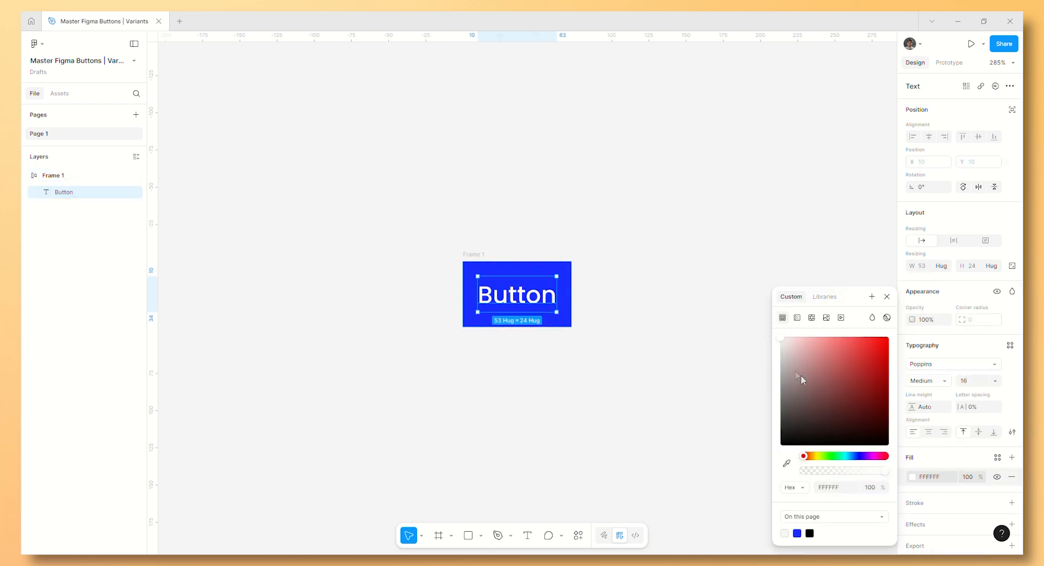
click(724, 339)
Set the button frame's corner radius to 8.
click(481, 257)
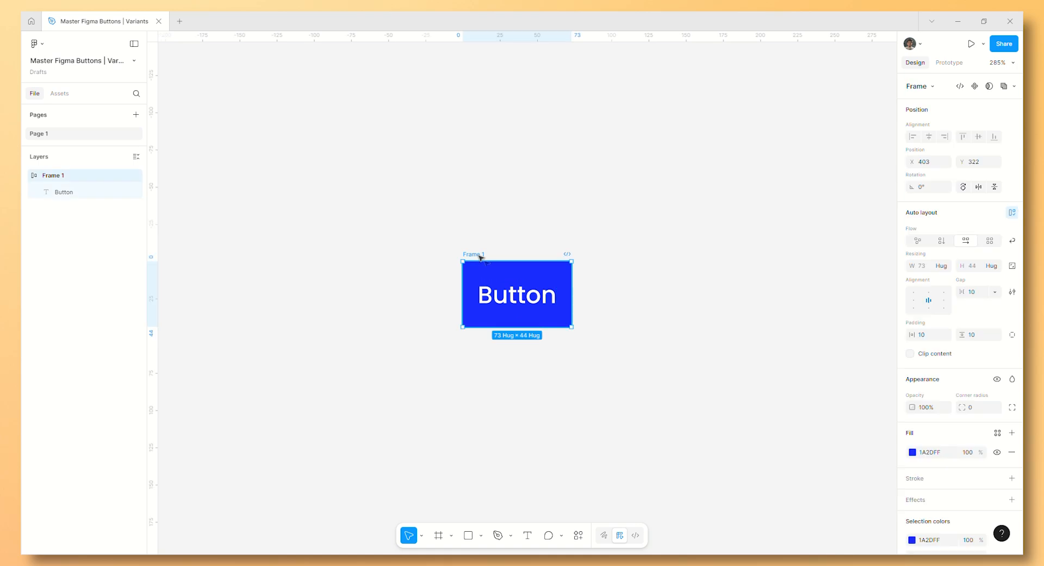
click(983, 411)
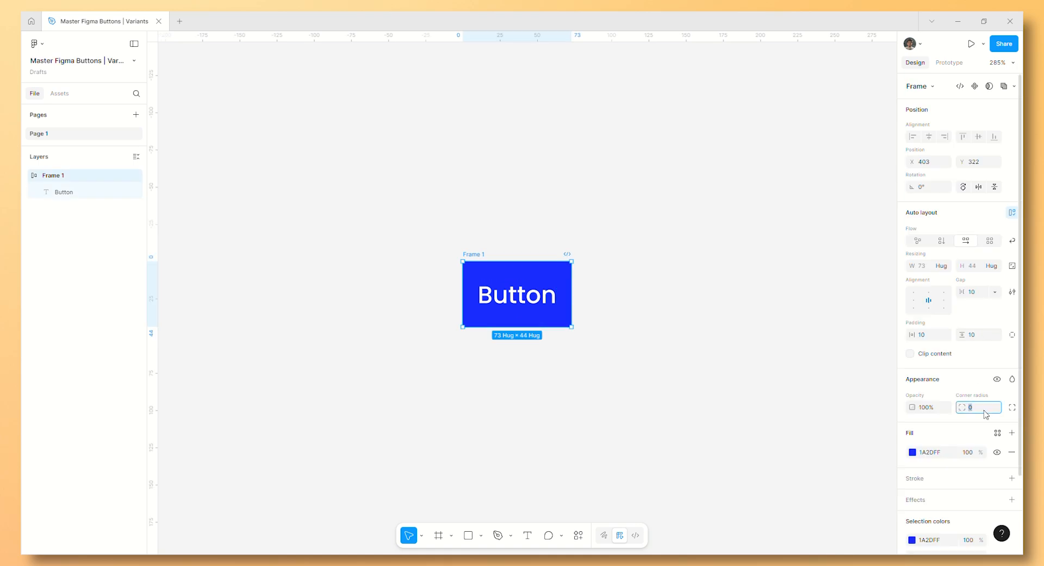
text(8)
key(Return)
Set the button frame's vertical auto layout padding to 12.
click(985, 338)
key(Up)
key(Up)
key(Up)
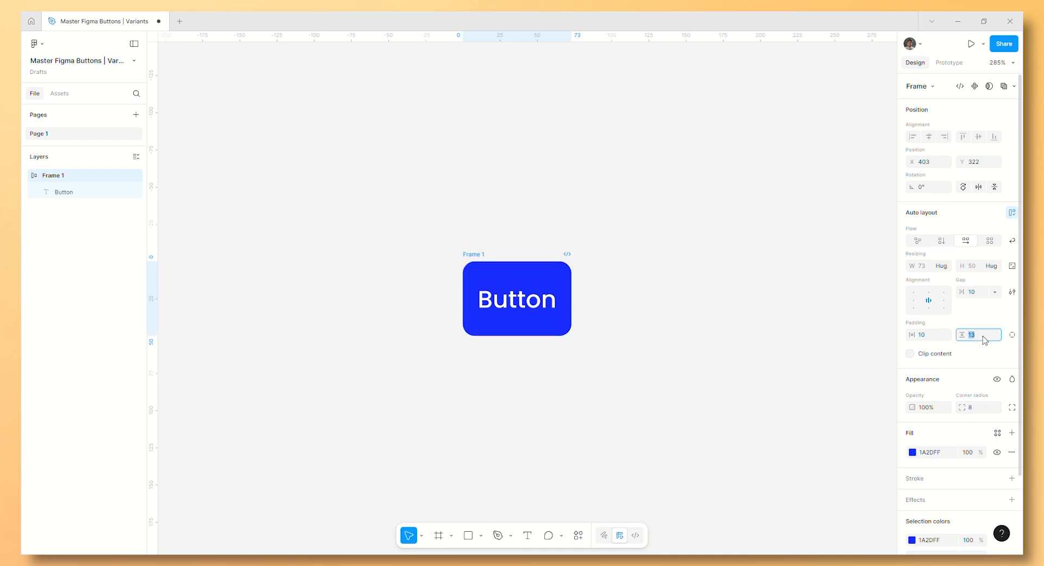
key(Down)
key(Return)
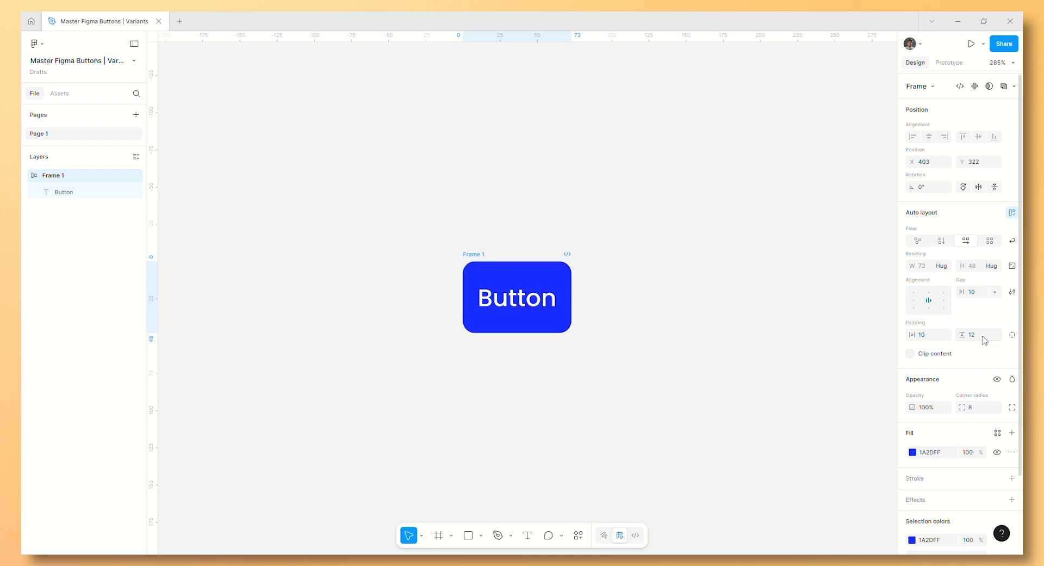
Set the button frame's horizontal auto layout padding to 24.
click(945, 339)
key(Up)
key(Up)
key(Up)
key(Up)
key(Up)
key(Up)
key(Up)
key(Up)
key(Up)
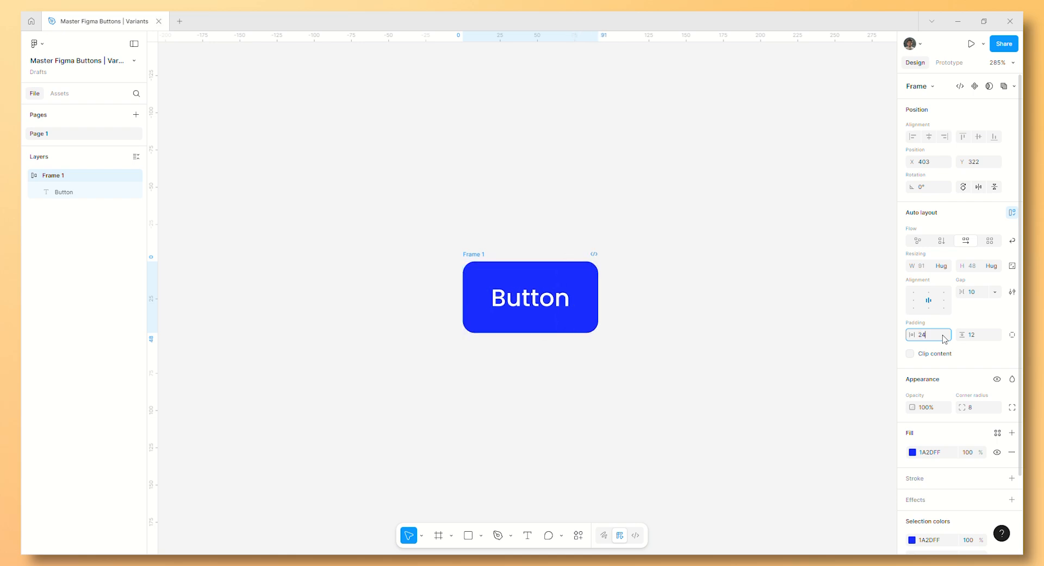
text(24)
key(Return)
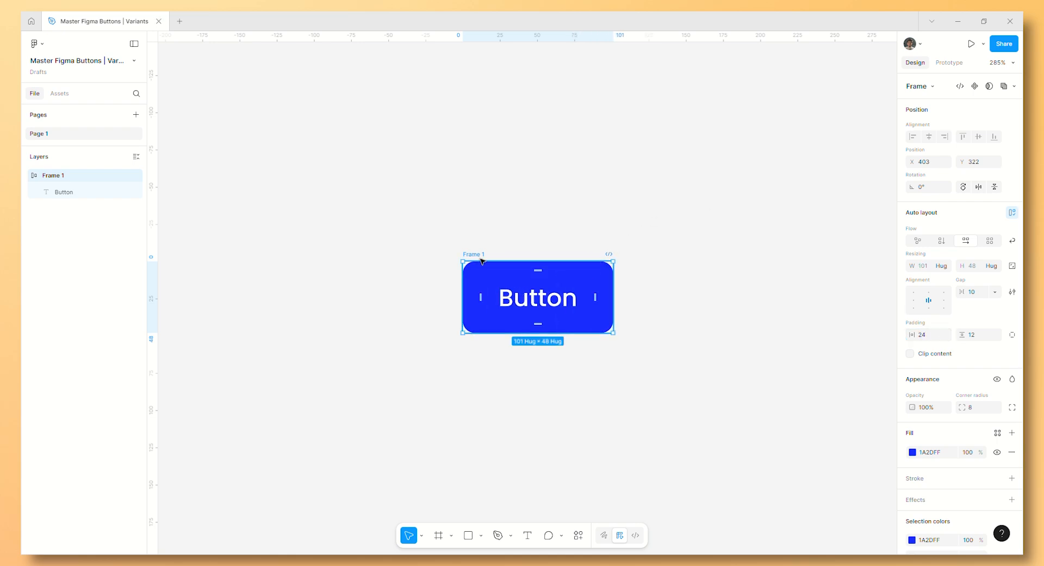
Move the button frame up to about X 388, Y 282 and convert it into a component.
drag(481, 260, 460, 200)
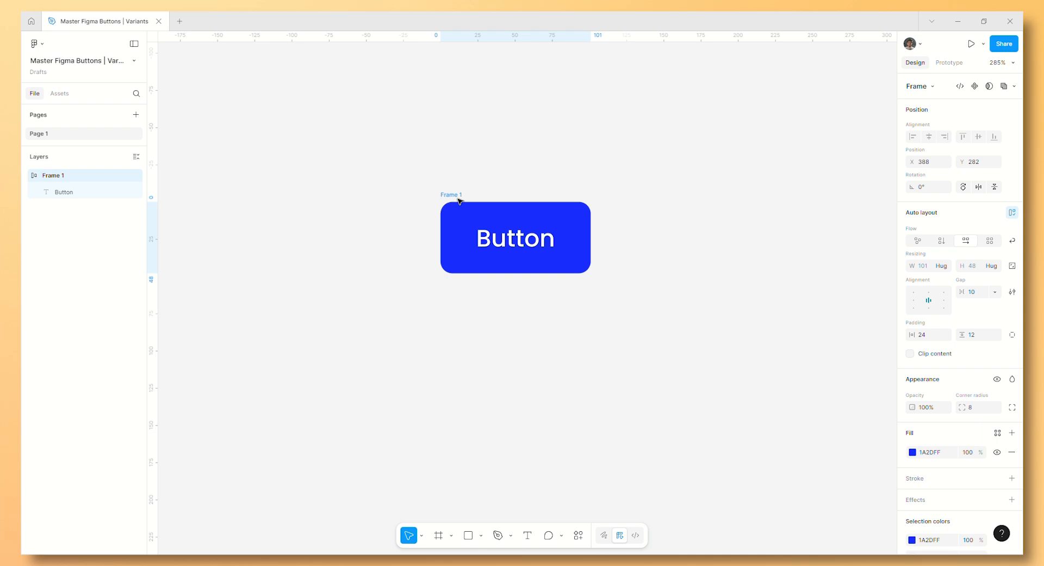
drag(460, 200, 460, 201)
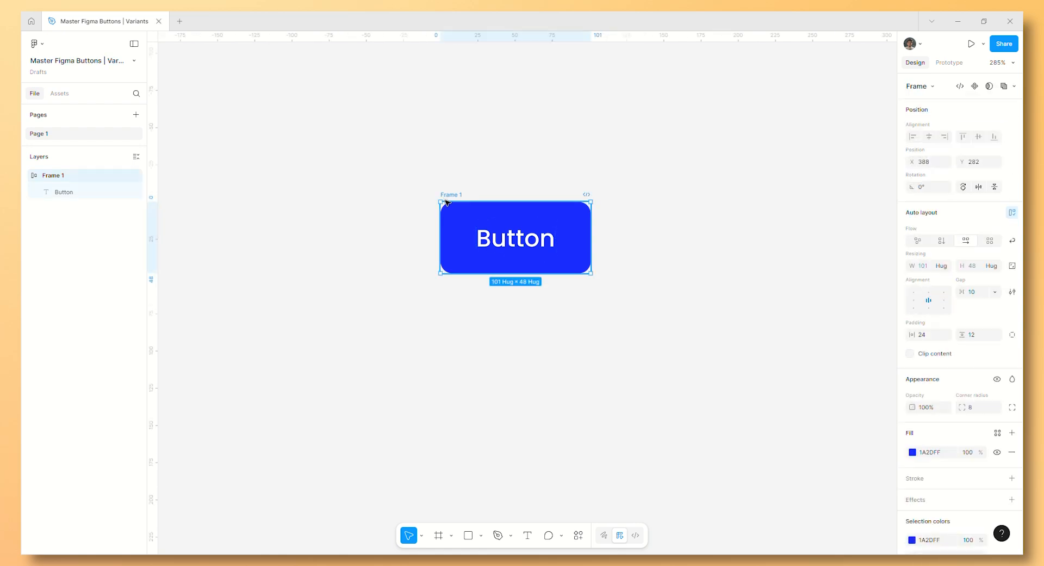
click(975, 87)
click(646, 342)
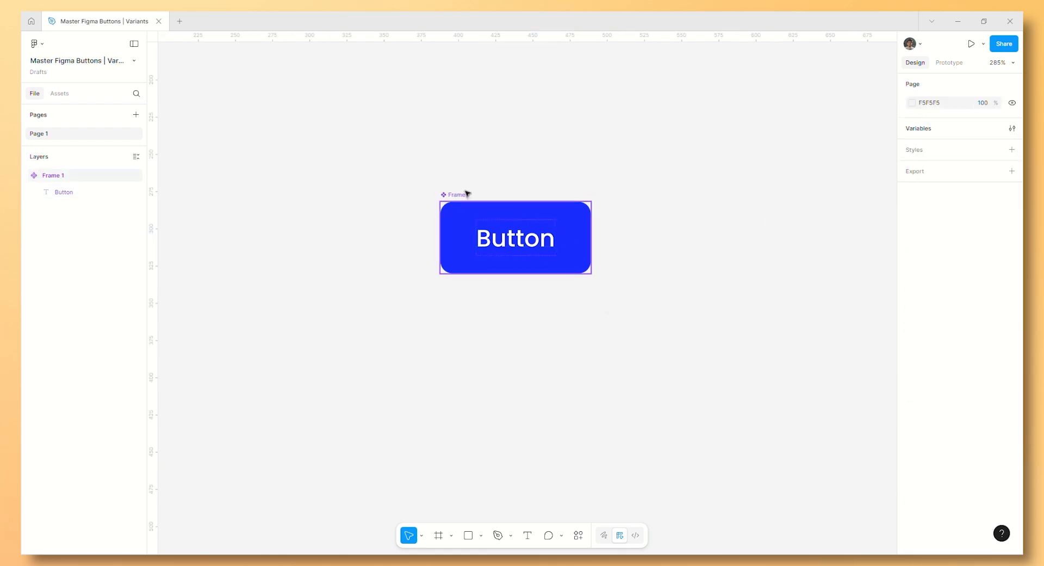
Move the button component up to about X 382, Y 220 and add a second variant named Pressed.
drag(467, 193, 459, 102)
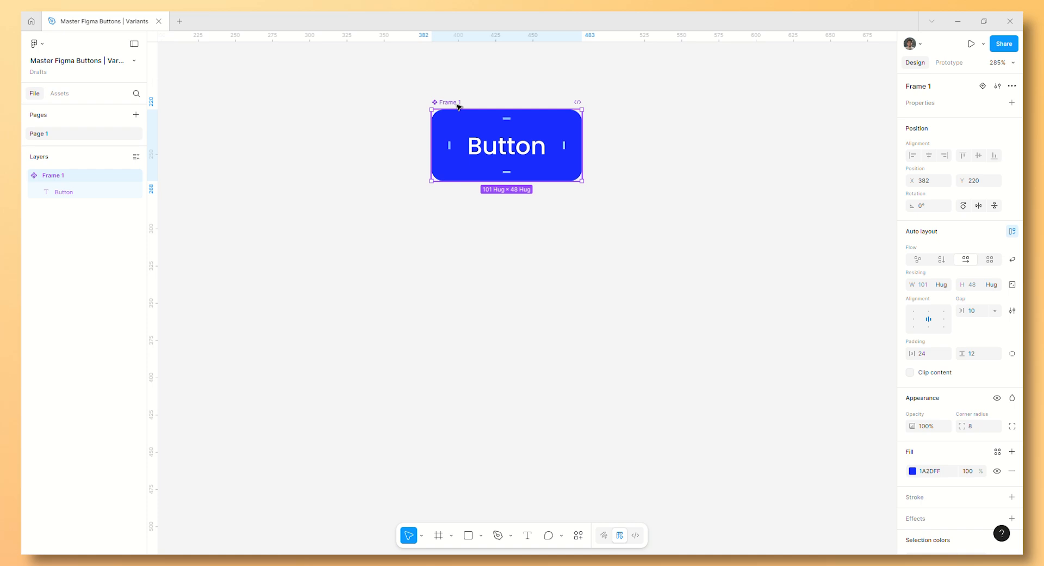
click(982, 87)
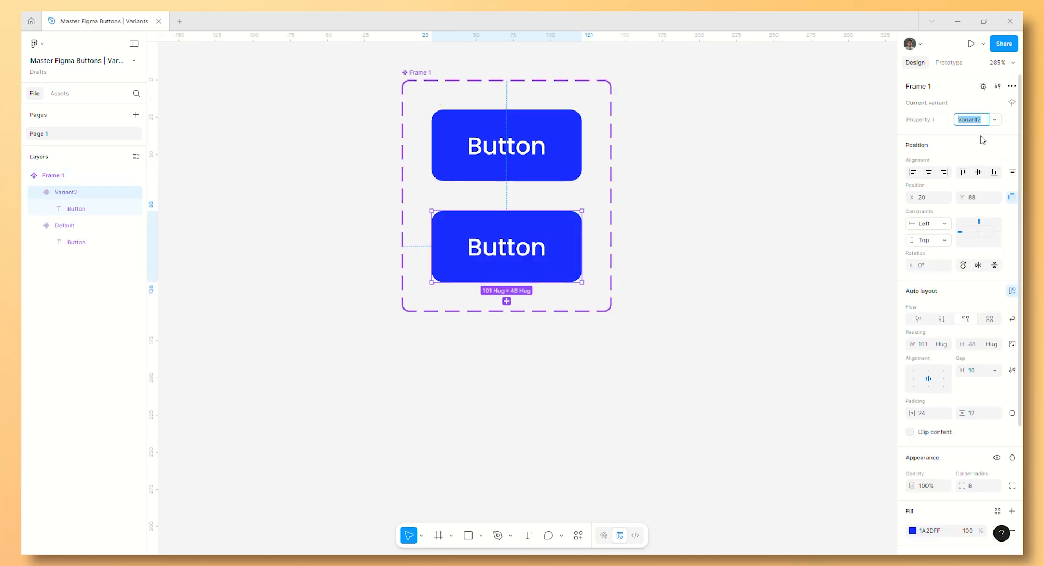
key(Return)
Darken the Pressed variant by adding a black 000000 fill at 30% opacity over its blue fill.
scroll(960, 304, down, 3)
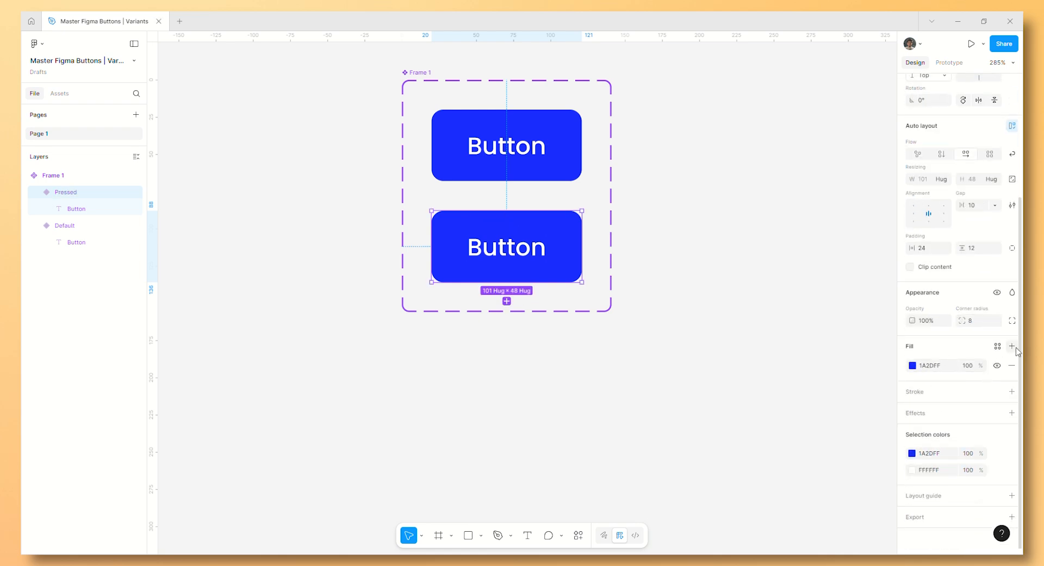
click(1012, 347)
drag(792, 427, 783, 446)
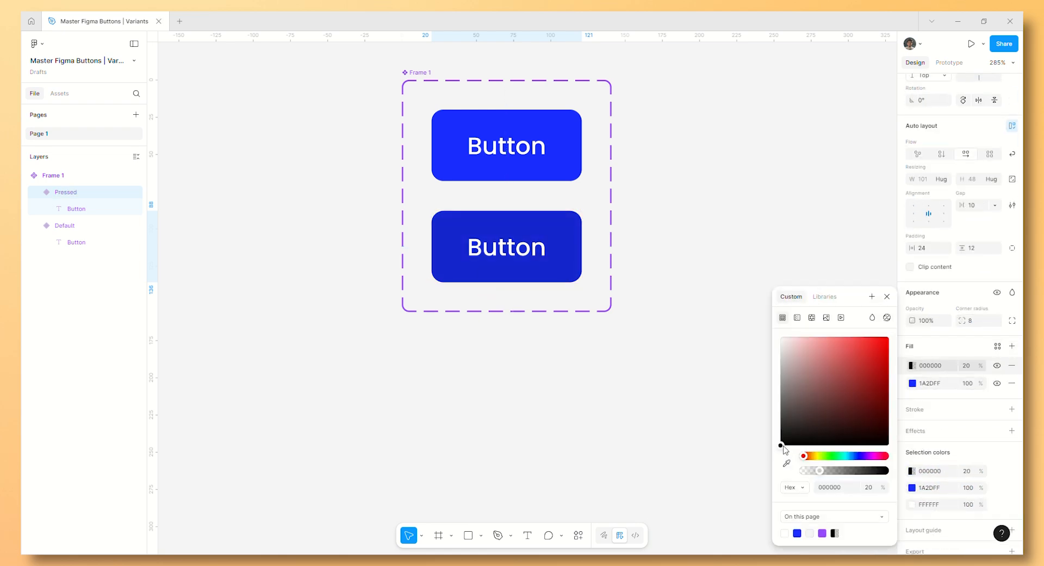
click(970, 366)
text(25)
key(Return)
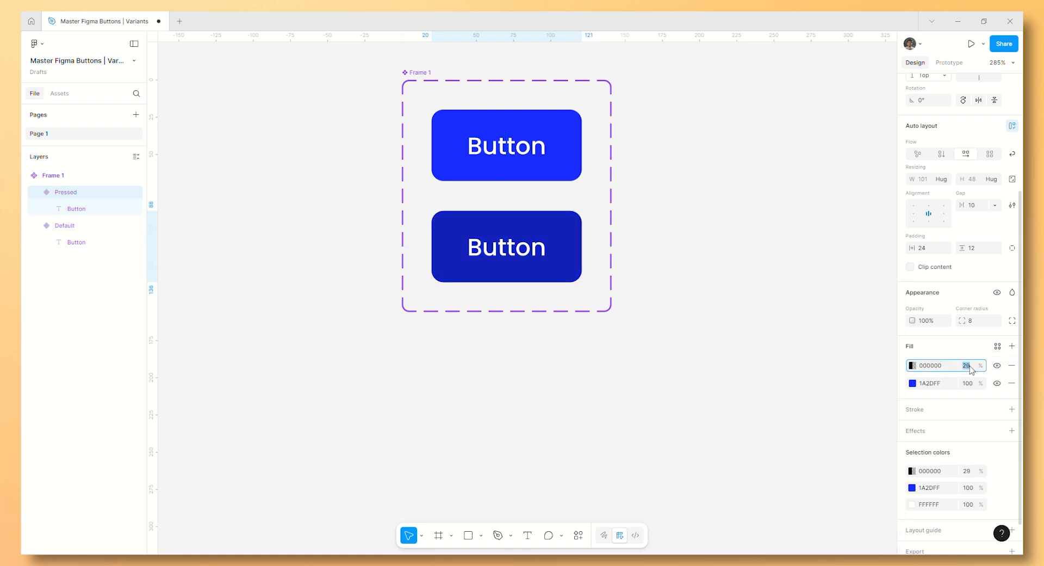
key(Up)
key(Return)
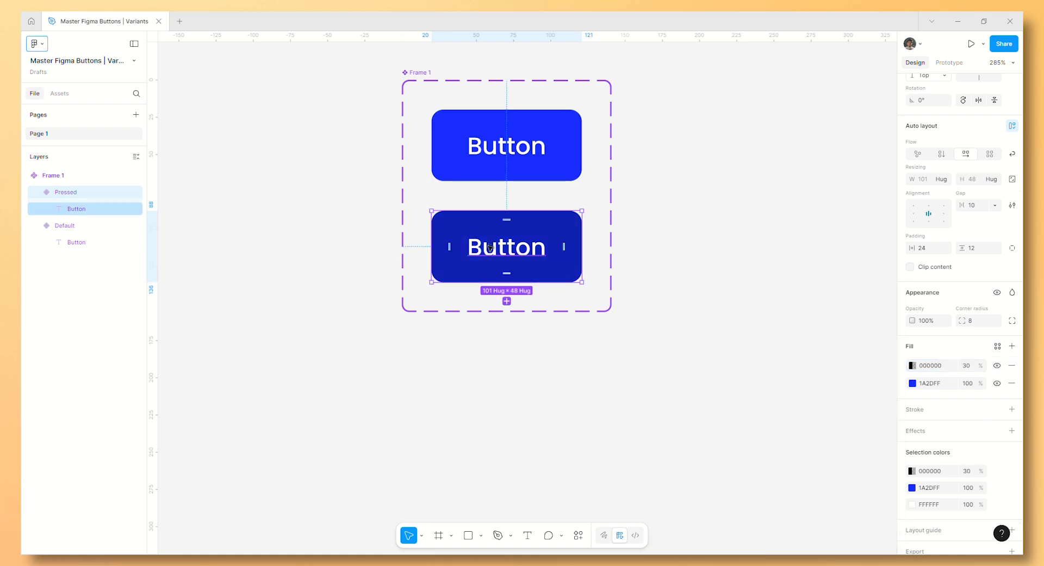
Add a third variant named Hover and change its 30% overlay fill to white FFFFFF.
click(507, 301)
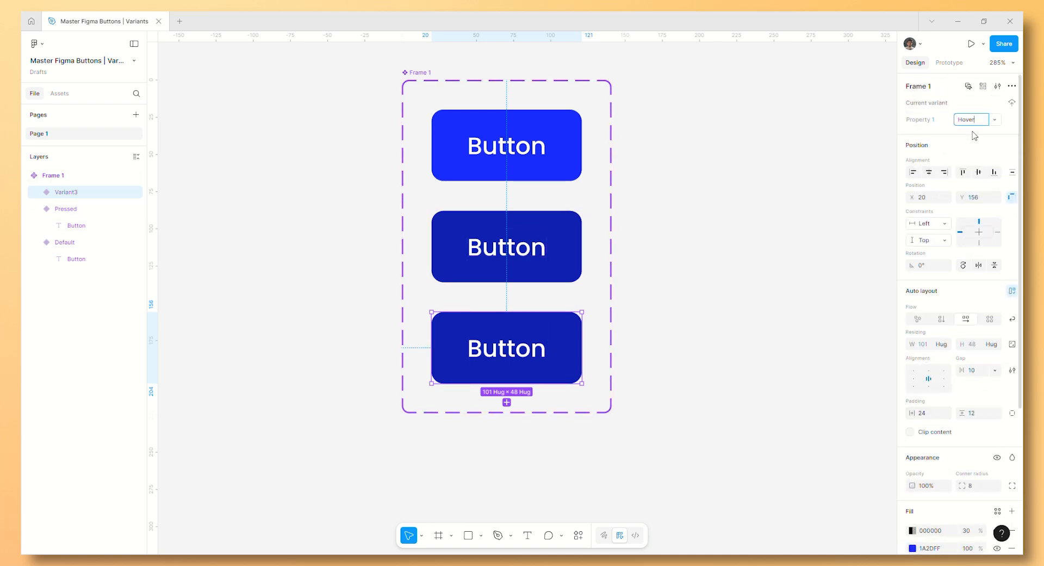
key(Return)
scroll(974, 217, down, 4)
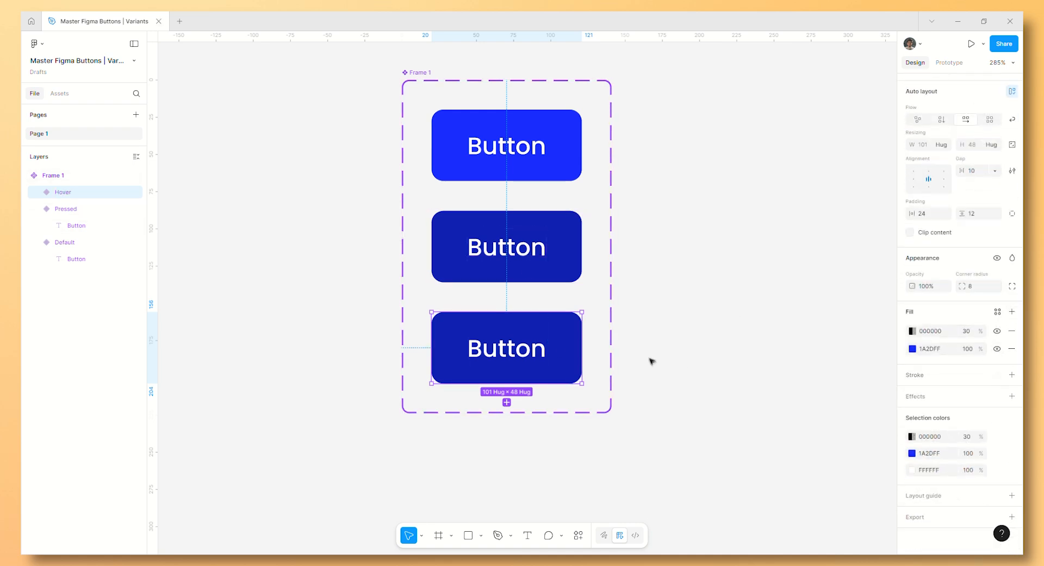
click(913, 331)
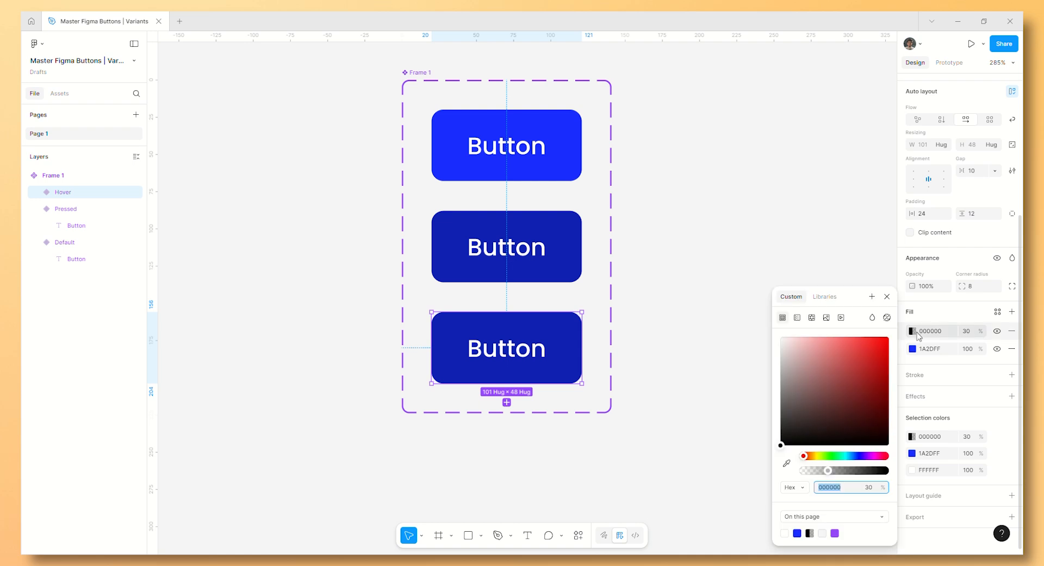
click(782, 338)
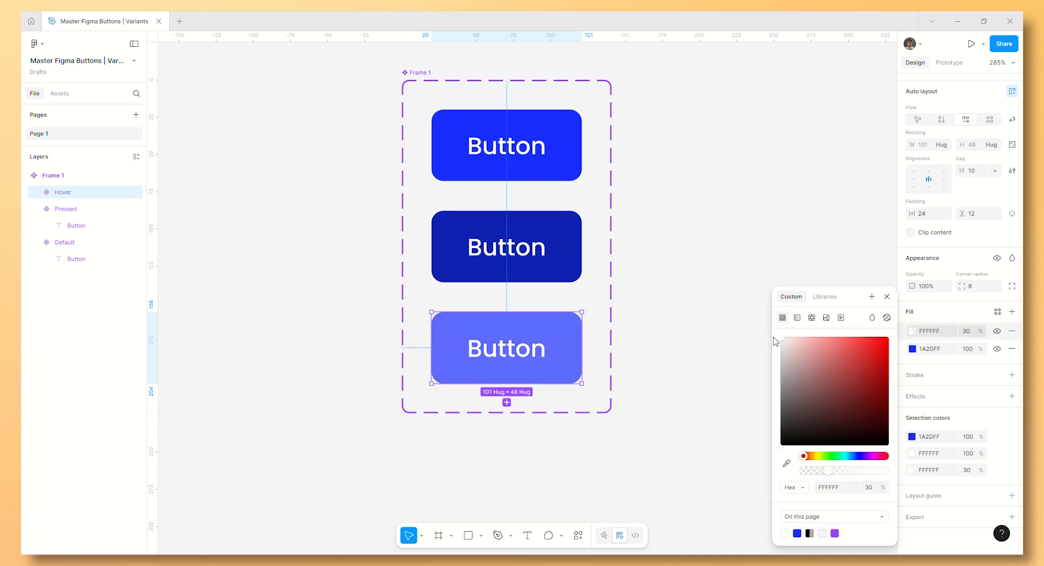
click(739, 351)
Duplicate the Hover variant and name the new variant Disable.
click(571, 333)
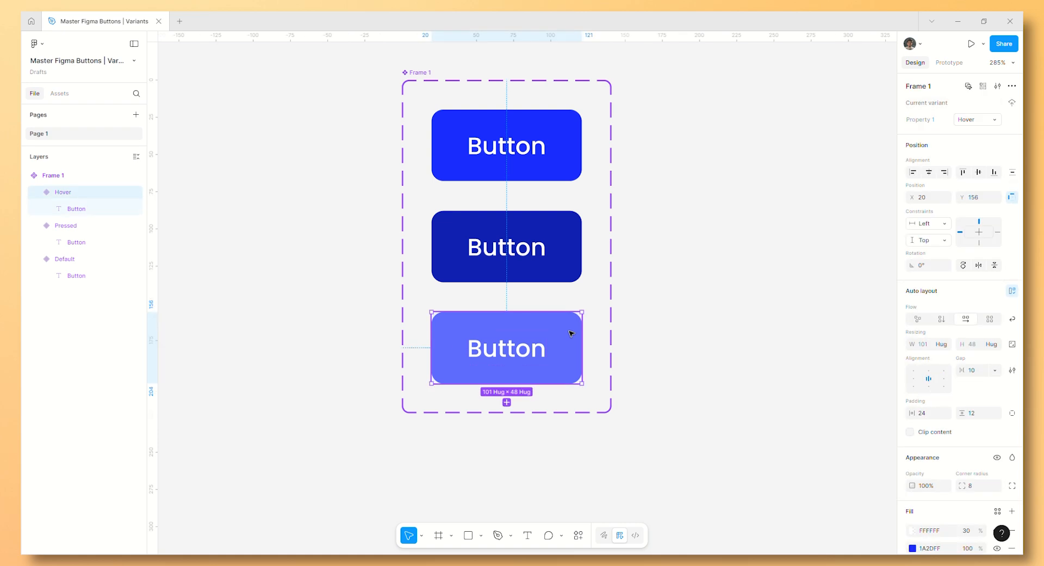
key(ctrl+d)
scroll(618, 394, down, 4)
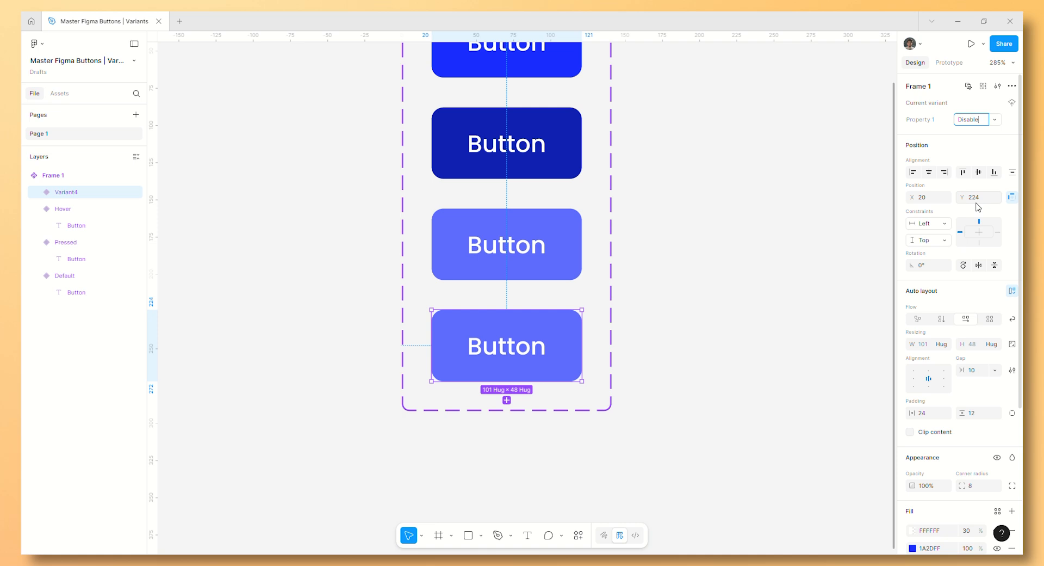
text(Disable)
key(Return)
Remove the Disable variant's white overlay and change its remaining fill to grey 8B8B93.
scroll(914, 381, down, 4)
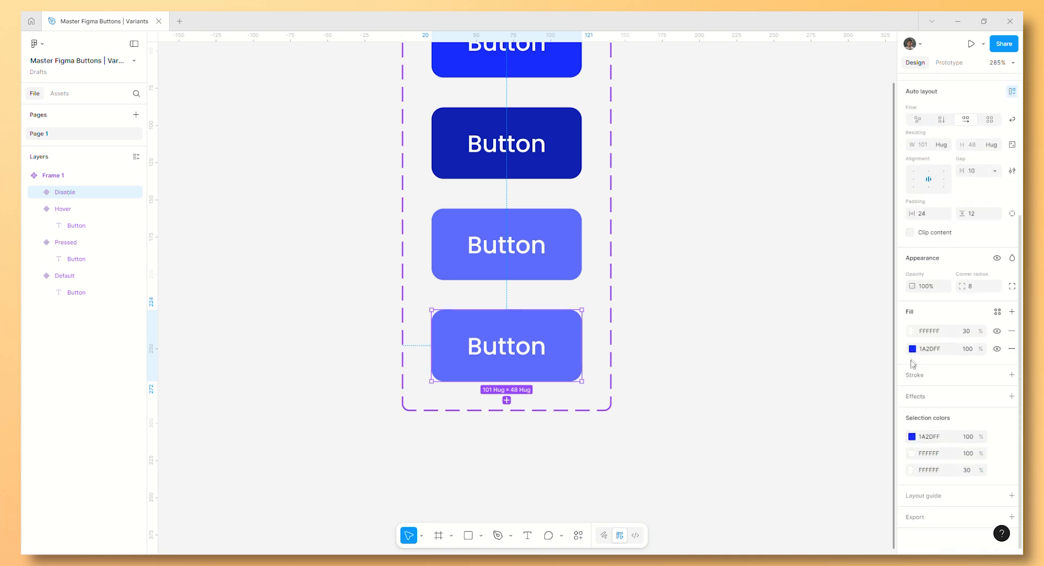
click(1011, 331)
click(913, 330)
drag(804, 397, 787, 379)
click(735, 354)
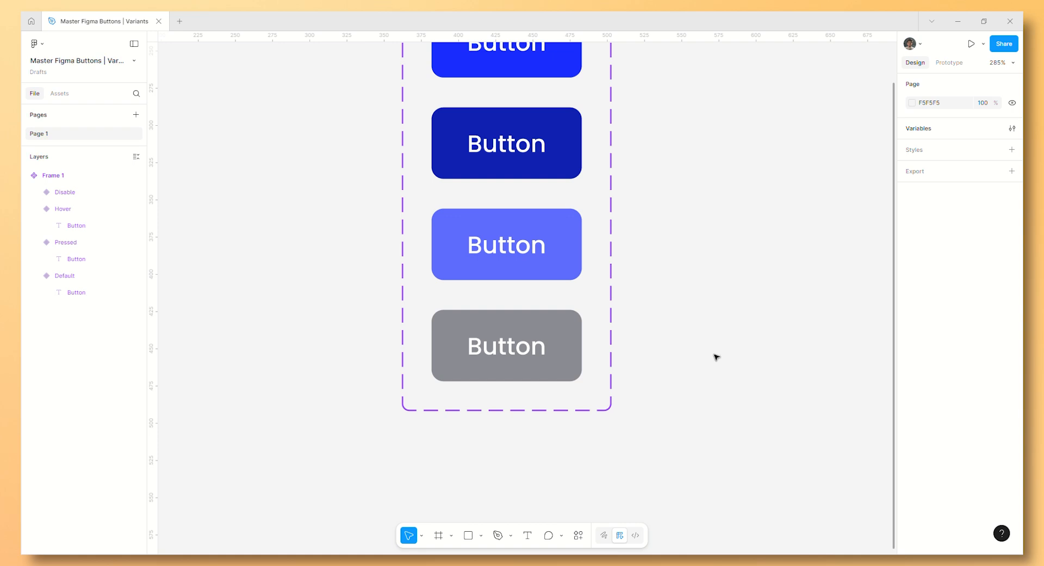
Insert an instance of the Frame 1 button from this file's assets onto the canvas, right of the component set.
scroll(715, 357, down, 5)
drag(699, 273, 559, 287)
click(375, 132)
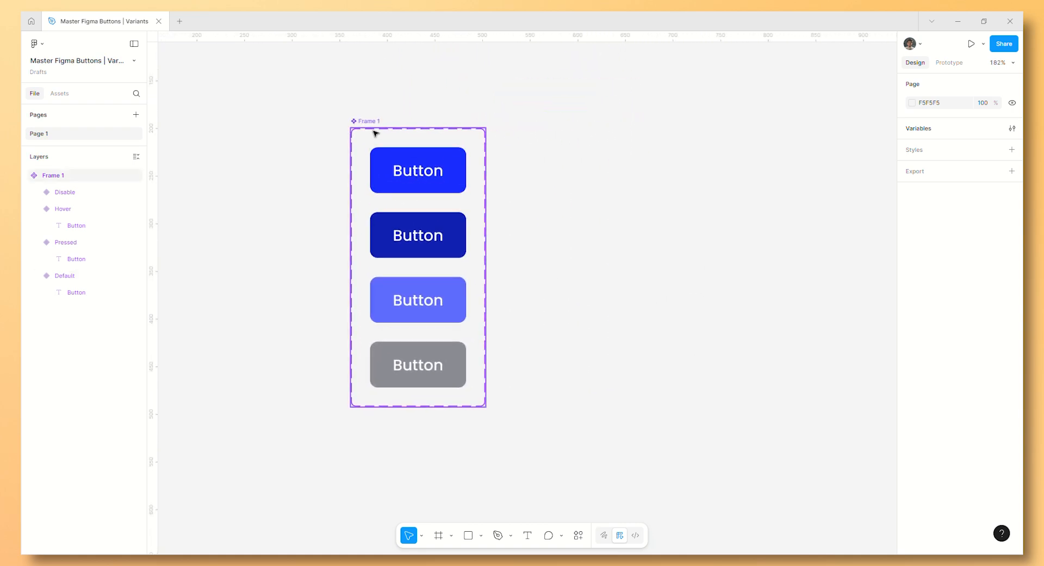
click(376, 132)
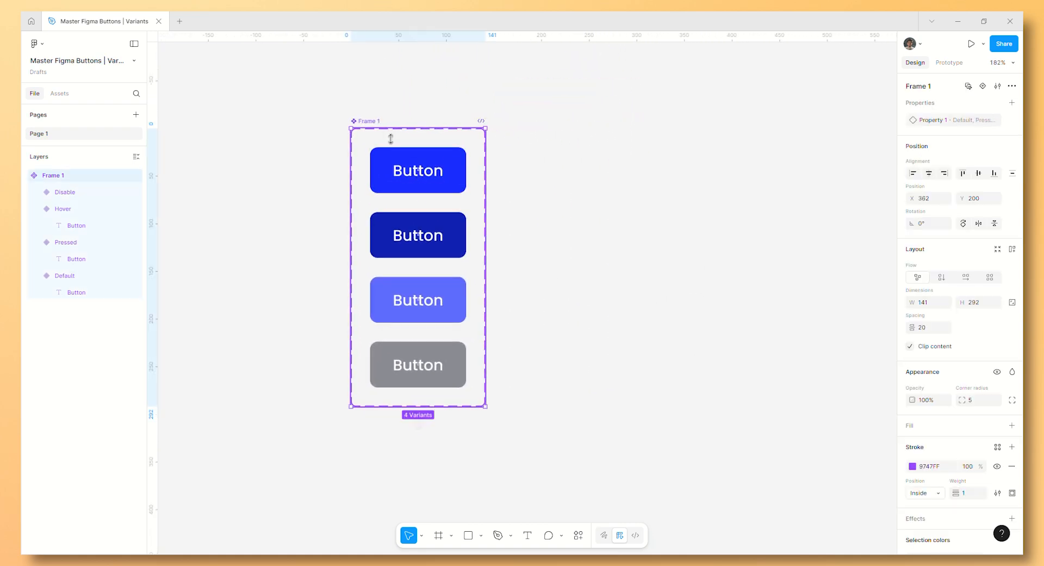
click(59, 93)
click(58, 194)
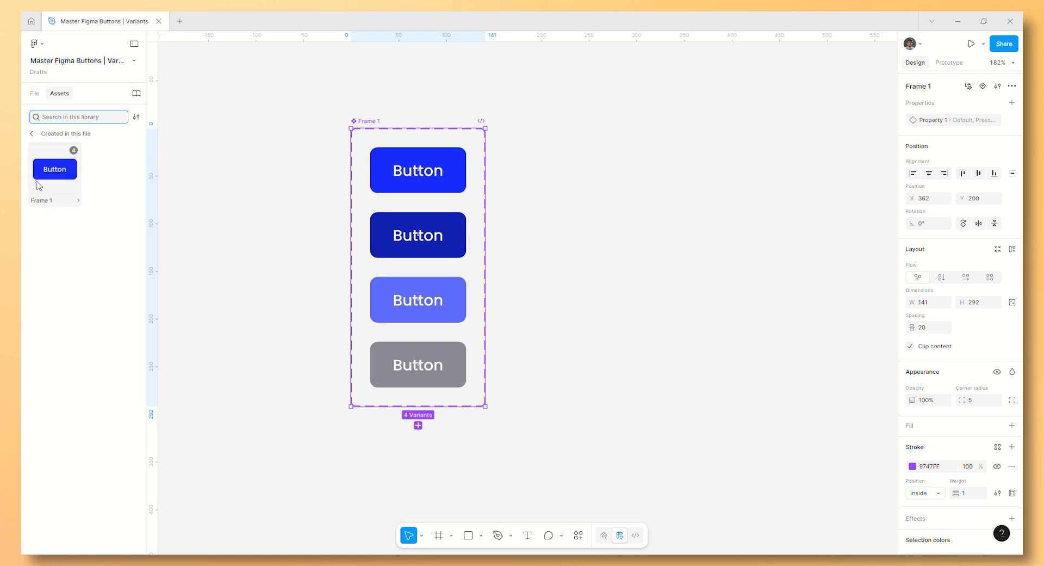
drag(71, 150, 612, 179)
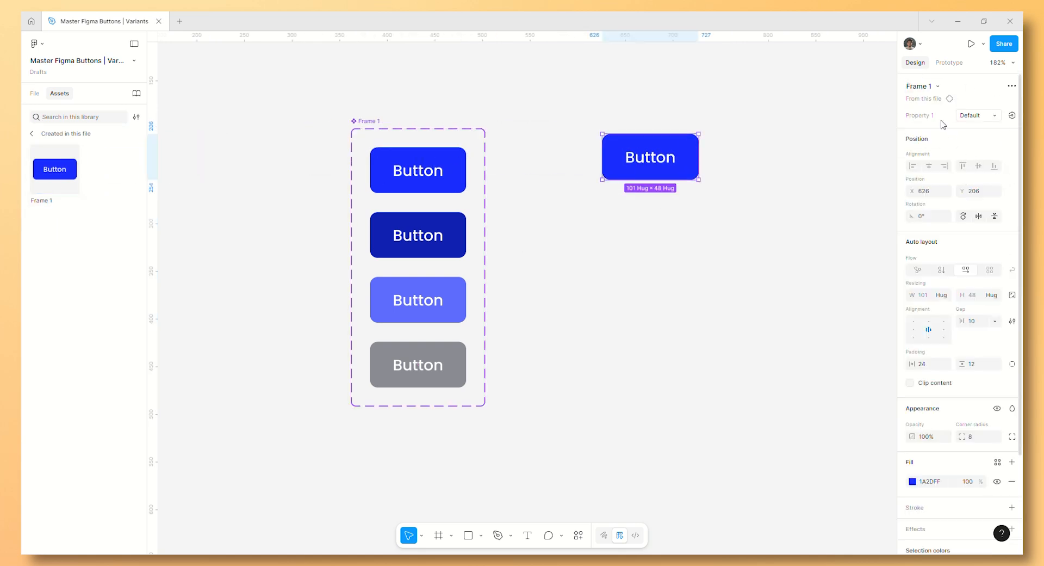
Switch the button instance's Property 1 through Pressed and Hover, ending on Disable.
click(992, 119)
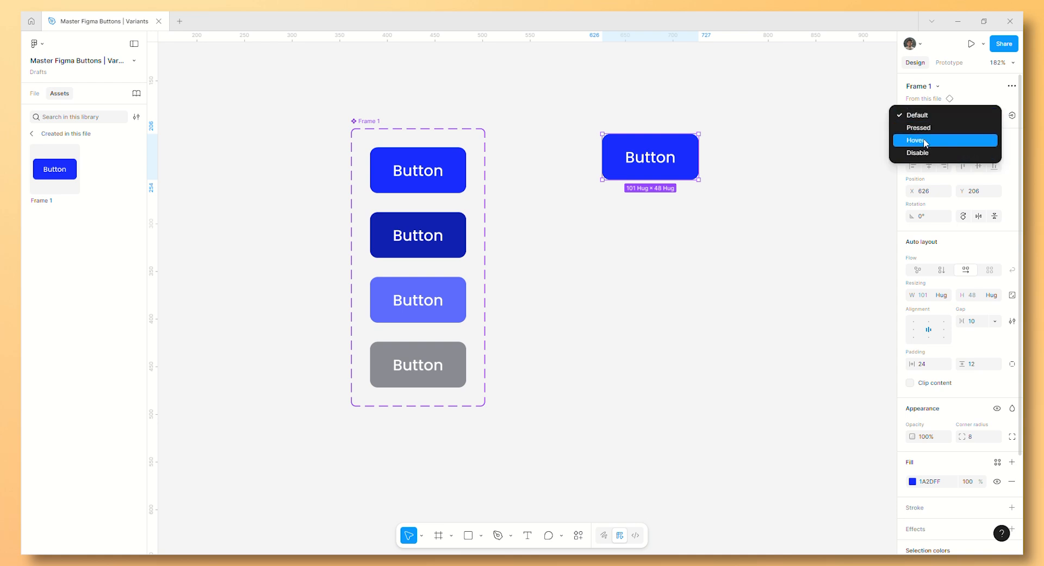
click(925, 124)
click(971, 116)
click(929, 132)
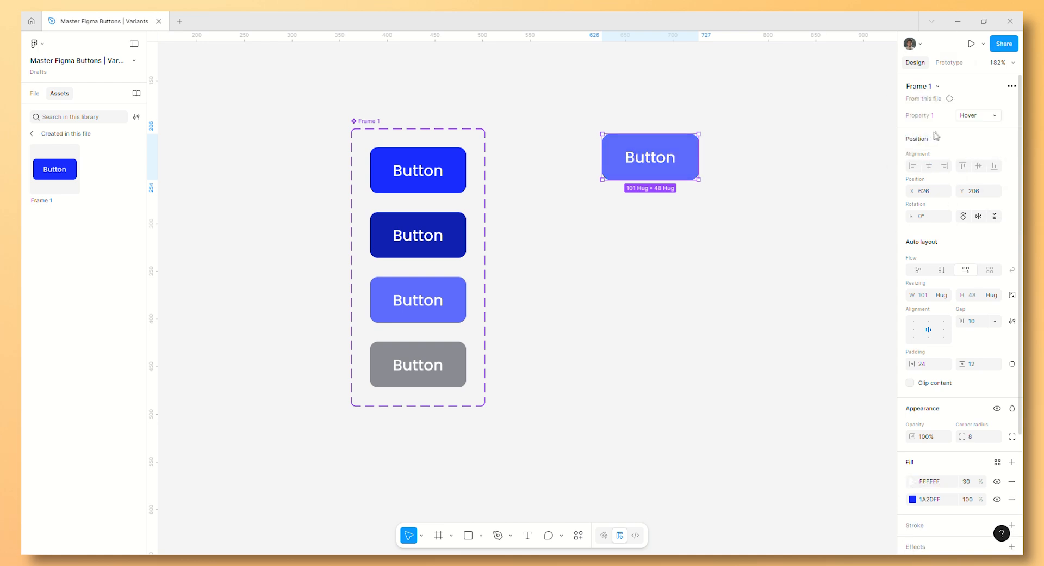
click(962, 115)
click(928, 126)
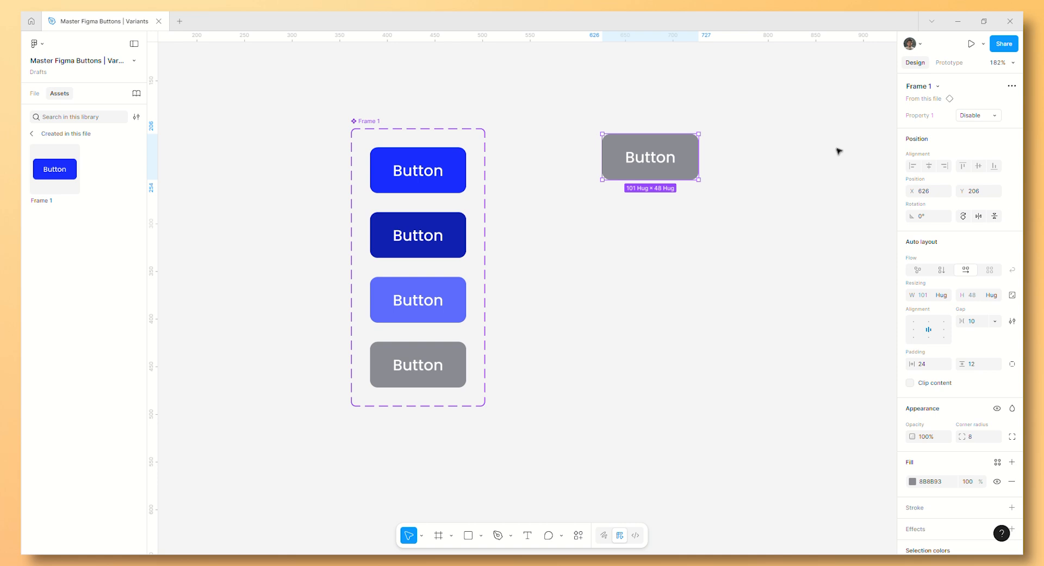
Set the button instance's Property 1 back to Default and move the instance above the component set.
click(984, 115)
click(925, 77)
click(705, 191)
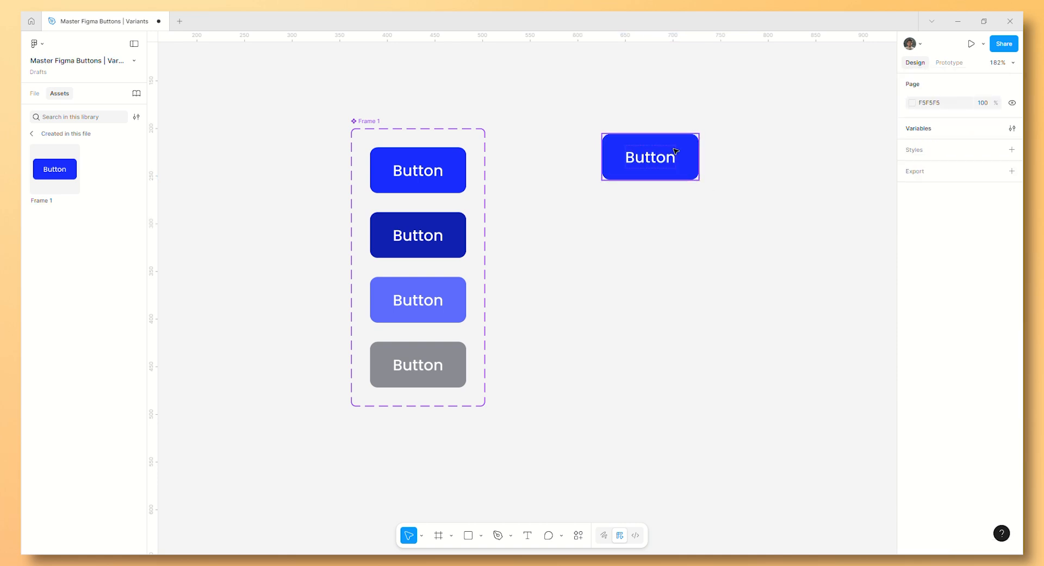
drag(684, 156, 611, 73)
click(620, 226)
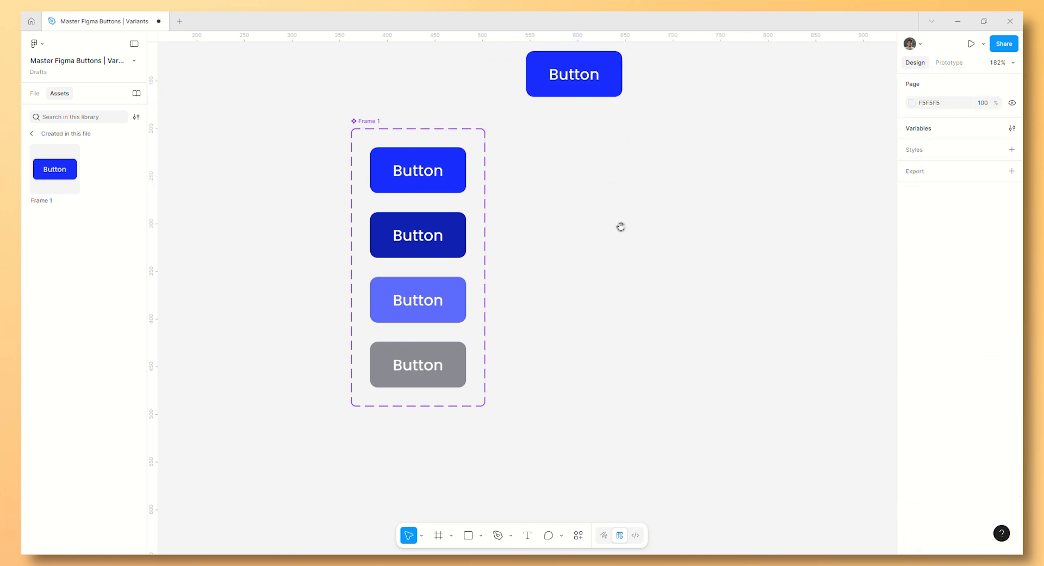
Widen the Frame 1 component set to 516, making room beside the existing column of variants.
scroll(490, 207, right, 2)
click(298, 120)
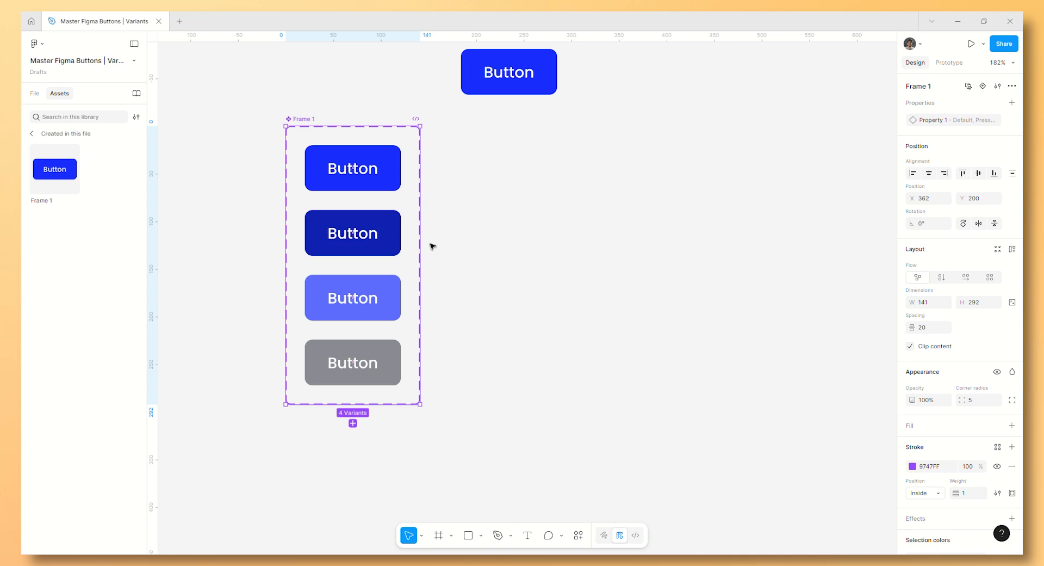
drag(430, 252, 777, 253)
scroll(664, 280, up, 2)
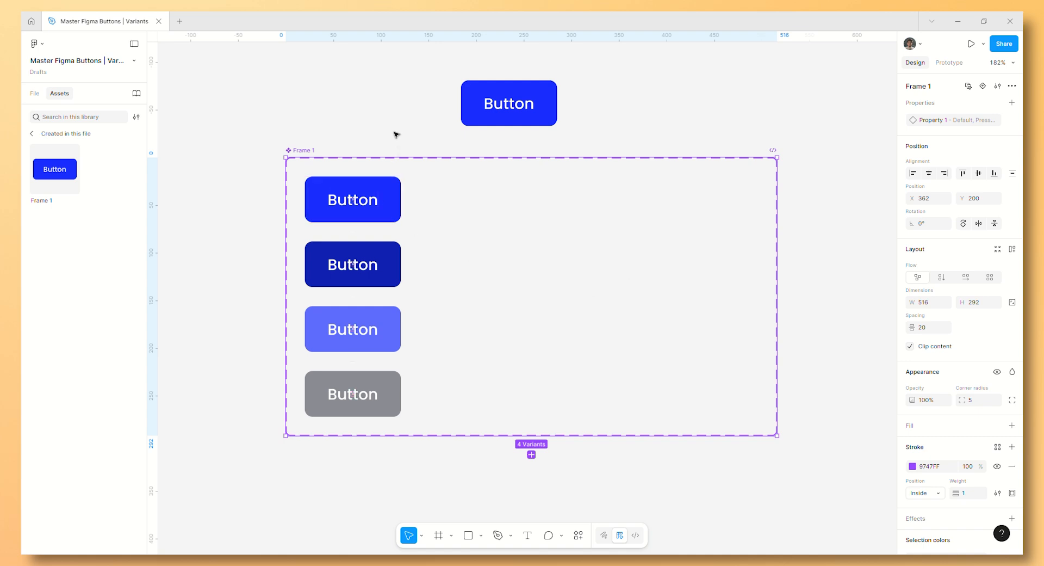
Duplicate all four button variants into a second column beside the originals inside the component set.
click(379, 216)
shift+click(373, 272)
shift+click(369, 336)
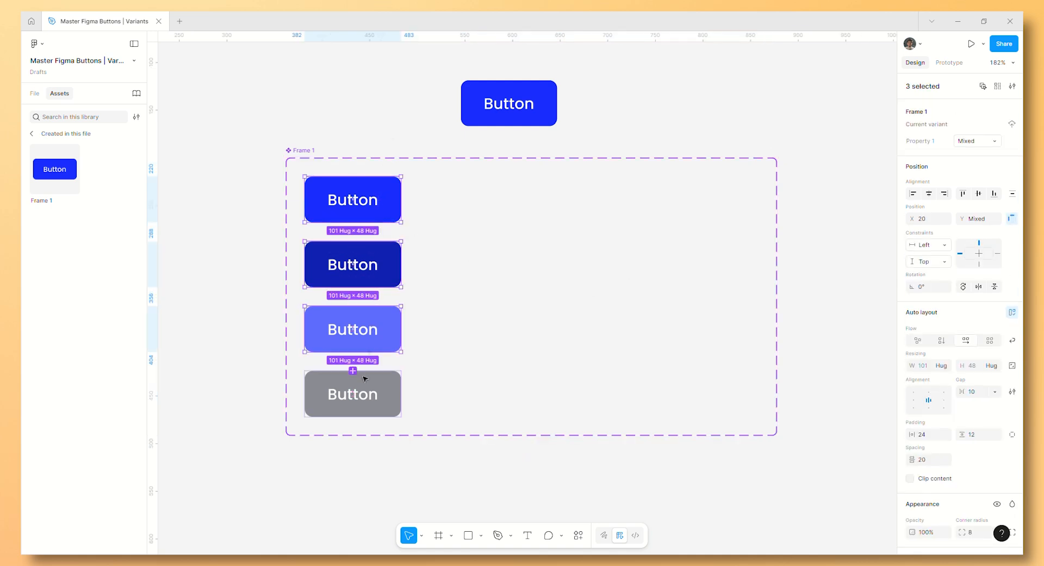
shift+click(361, 386)
drag(337, 333, 472, 334)
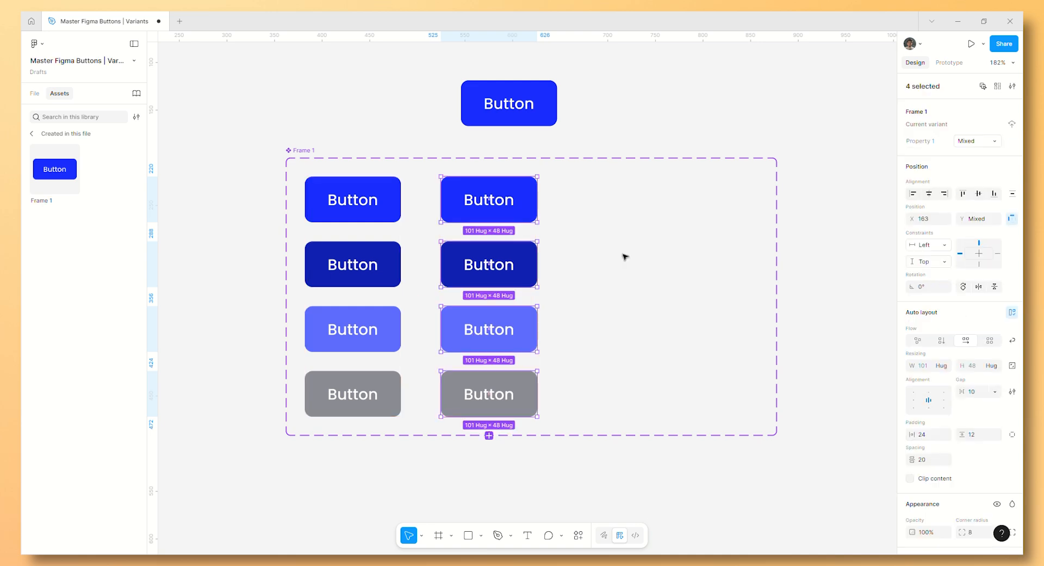
click(486, 204)
click(556, 449)
Run the Content Reel plugin and open its Fluent Icons - Regular icon set.
click(578, 535)
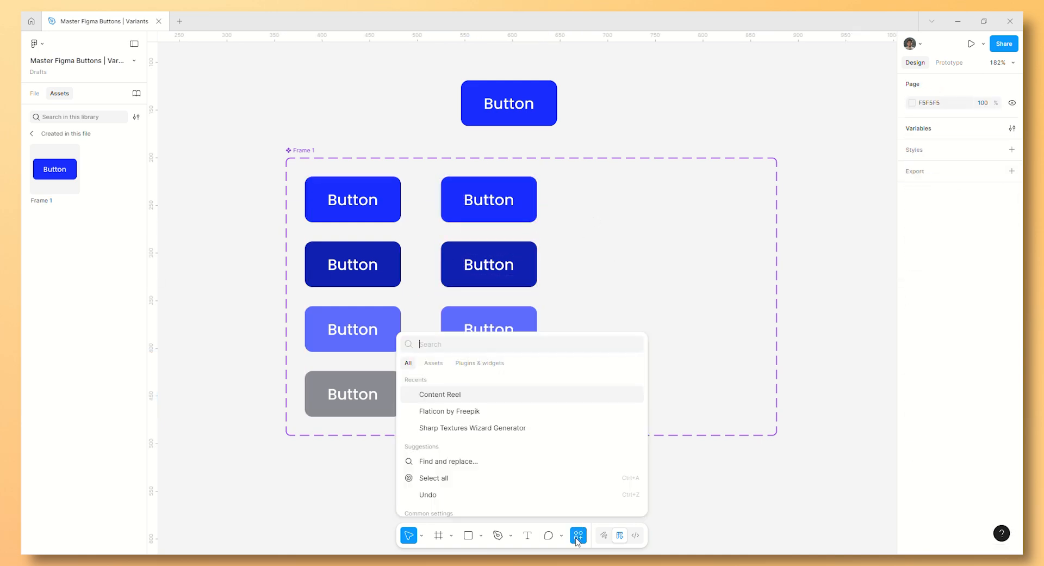
click(478, 363)
text(content)
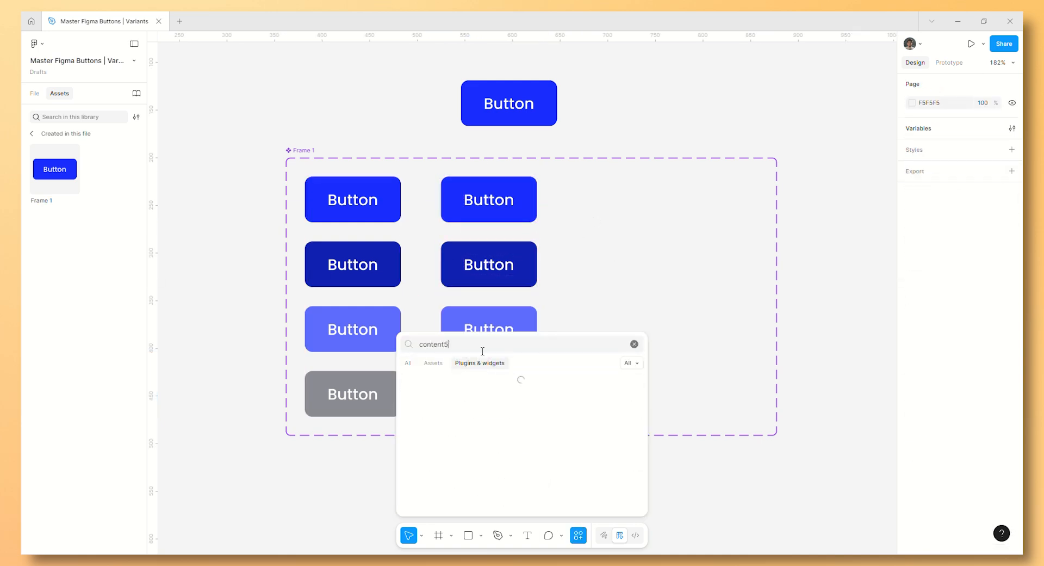
click(469, 380)
scroll(467, 384, down, 3)
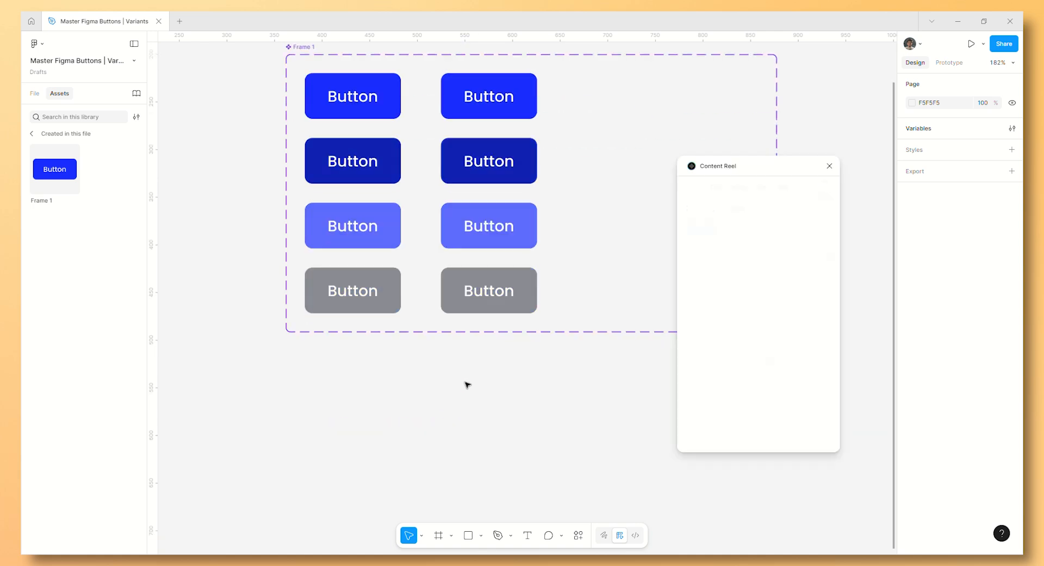
scroll(467, 384, down, 3)
click(766, 190)
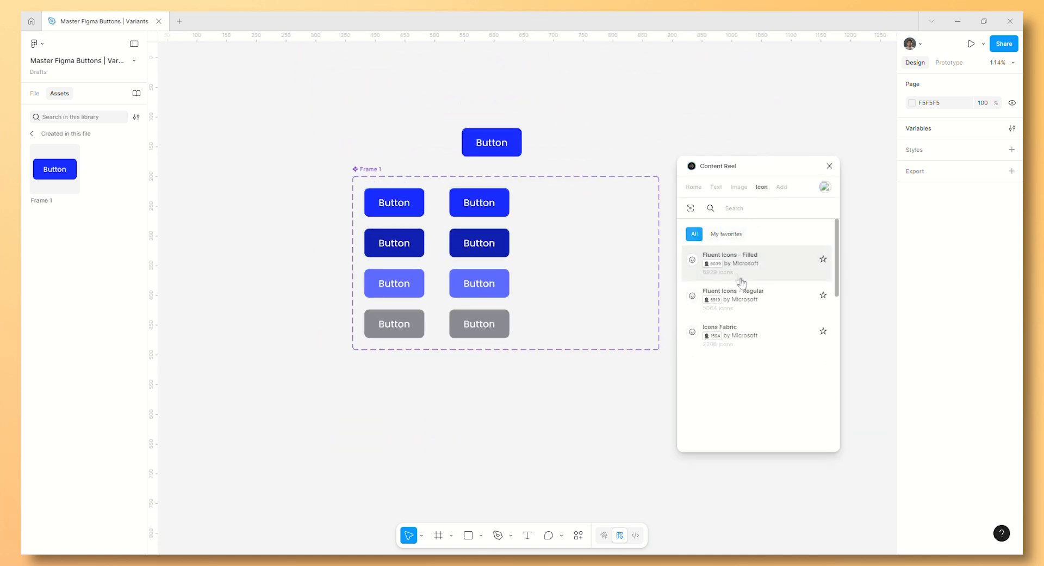
click(766, 301)
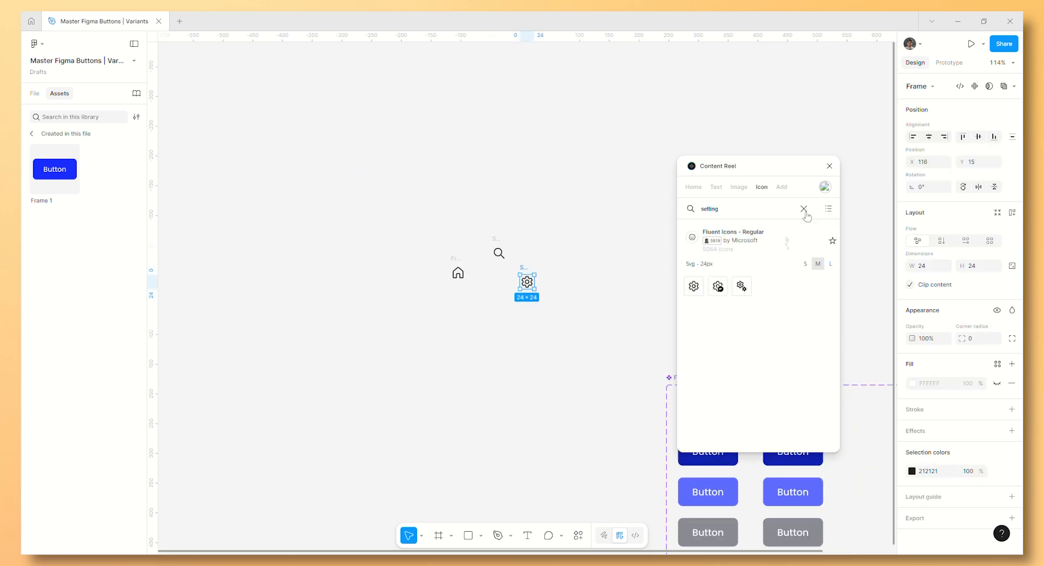
Search the icon set for "check", insert the checkmark icon and line up the four icons in one row.
key(BackSpace)
key(BackSpace)
key(BackSpace)
key(BackSpace)
text(check)
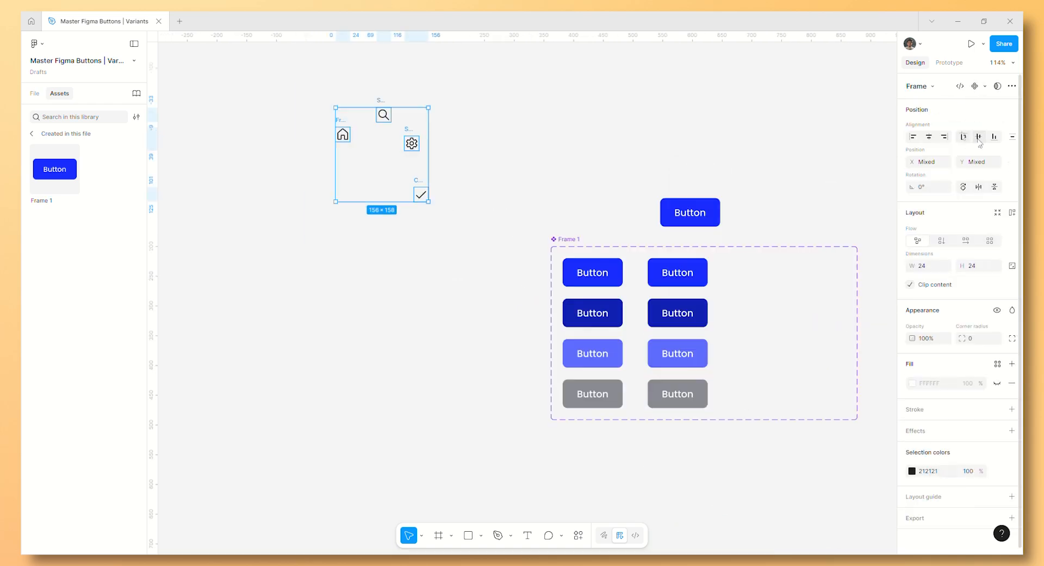
click(459, 291)
Change the height of the four second-column buttons from hugging contents to a fixed 48.
scroll(459, 291, up, 5)
scroll(415, 284, right, 2)
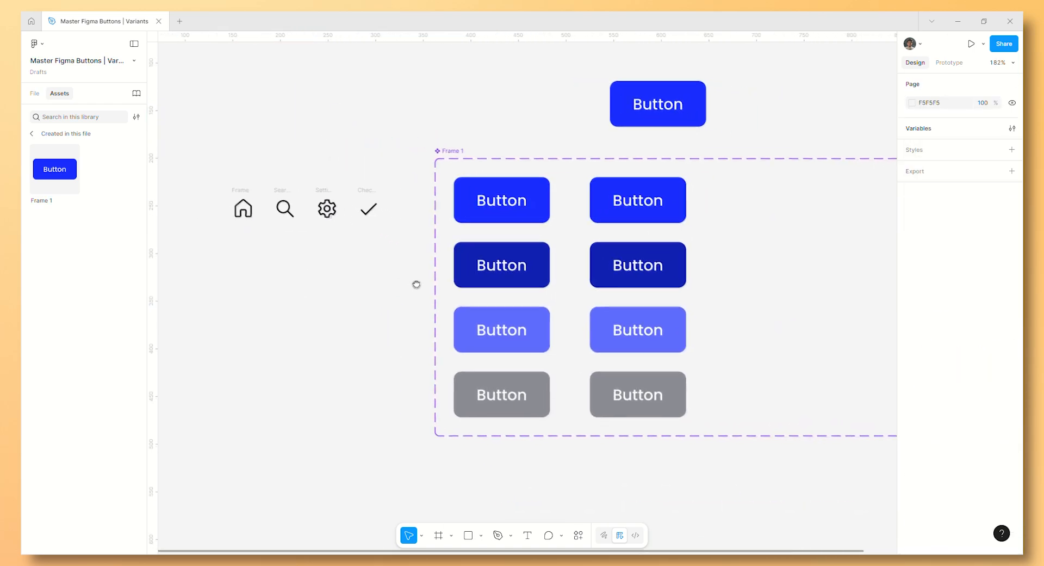
click(665, 192)
shift+click(672, 264)
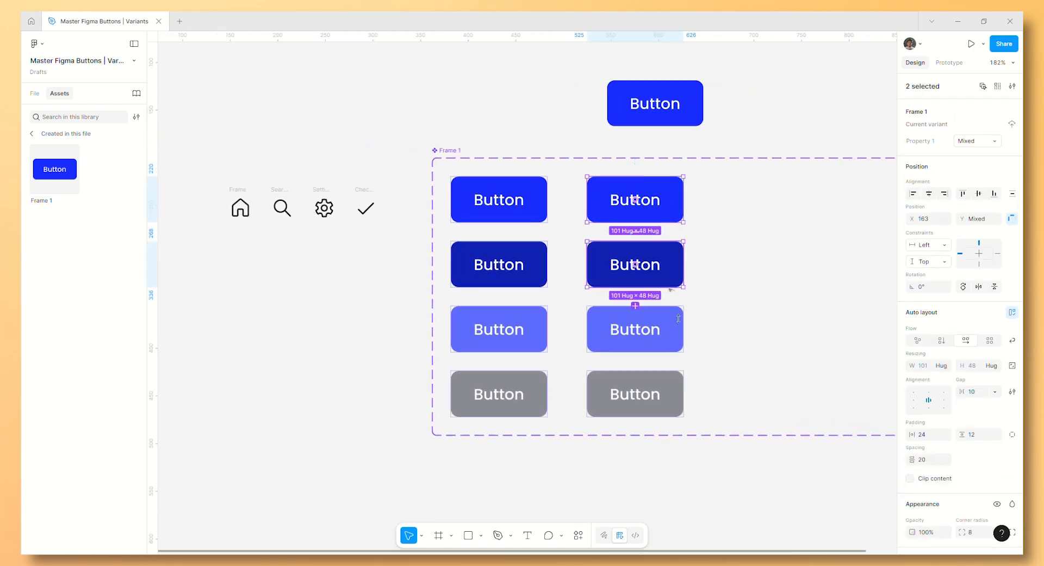
shift+click(673, 329)
shift+click(673, 394)
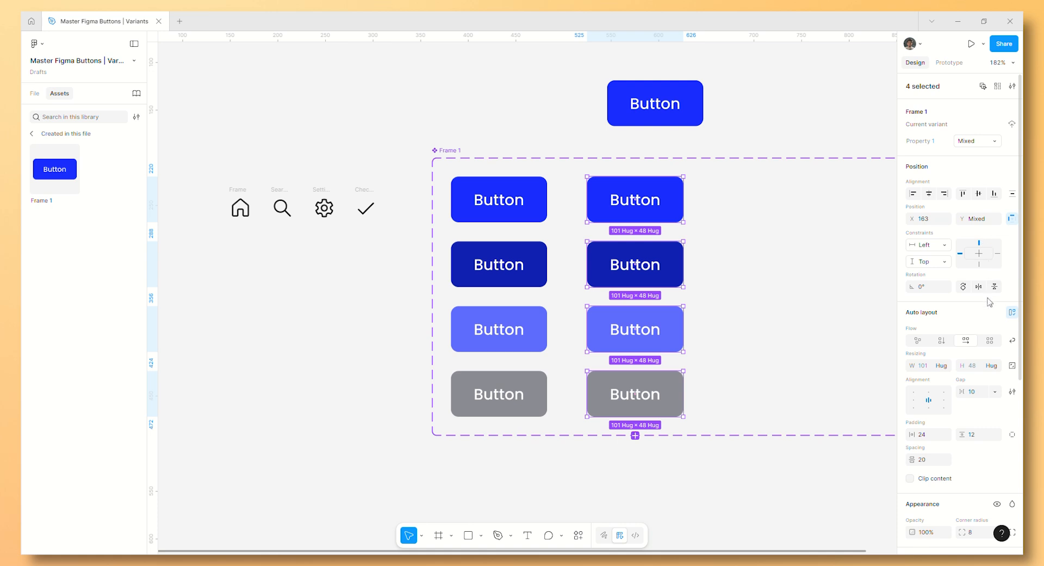
click(995, 368)
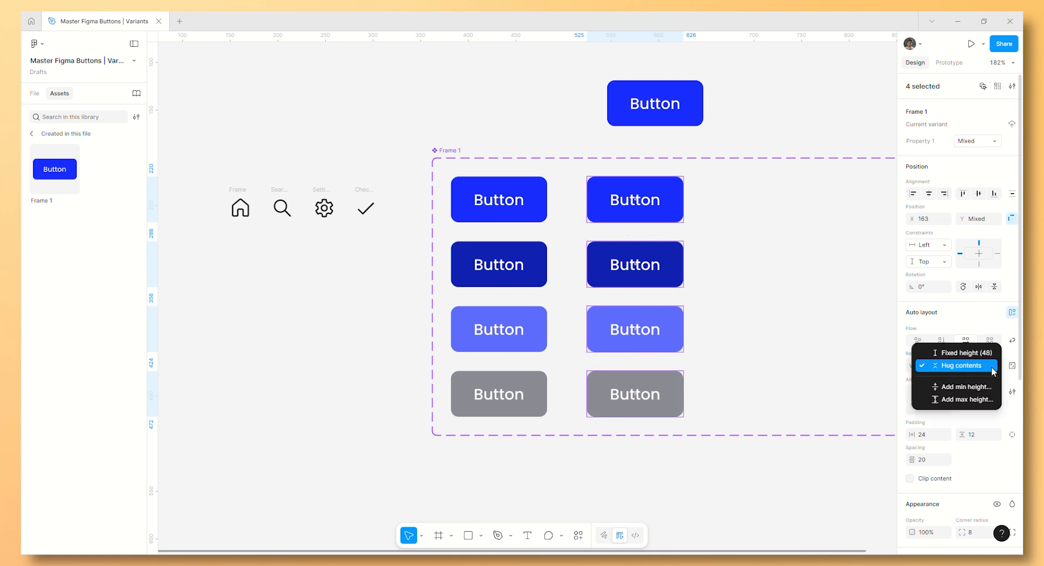
click(966, 356)
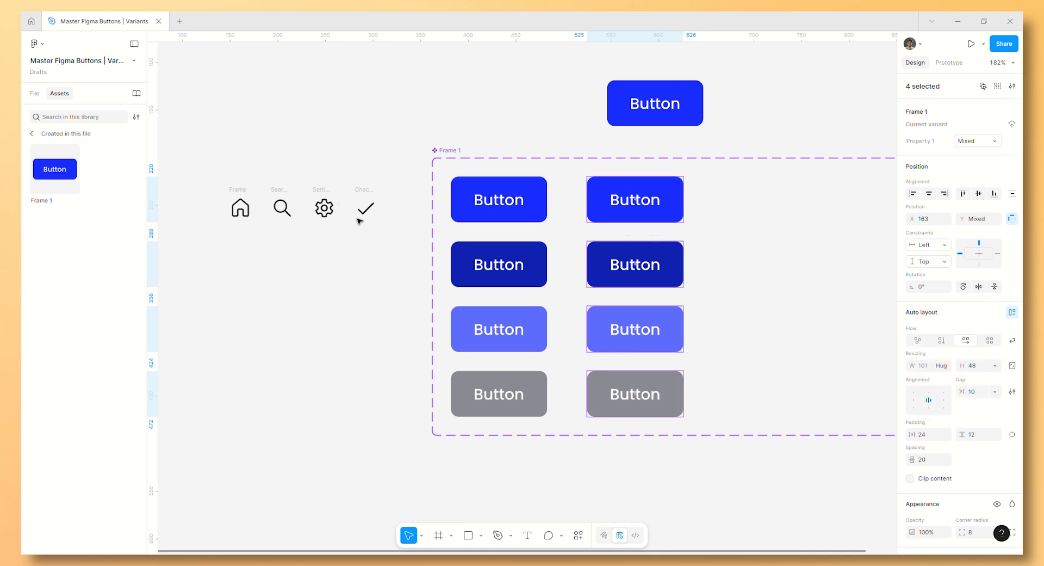
click(746, 232)
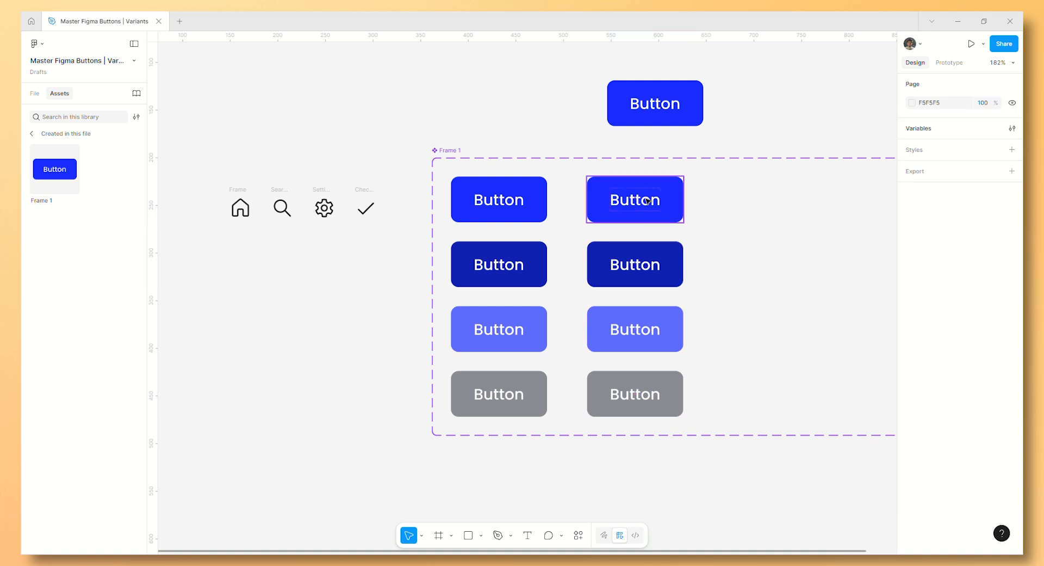
Recolour the home, search, settings and checkmark icons to white FFFFFF.
click(374, 212)
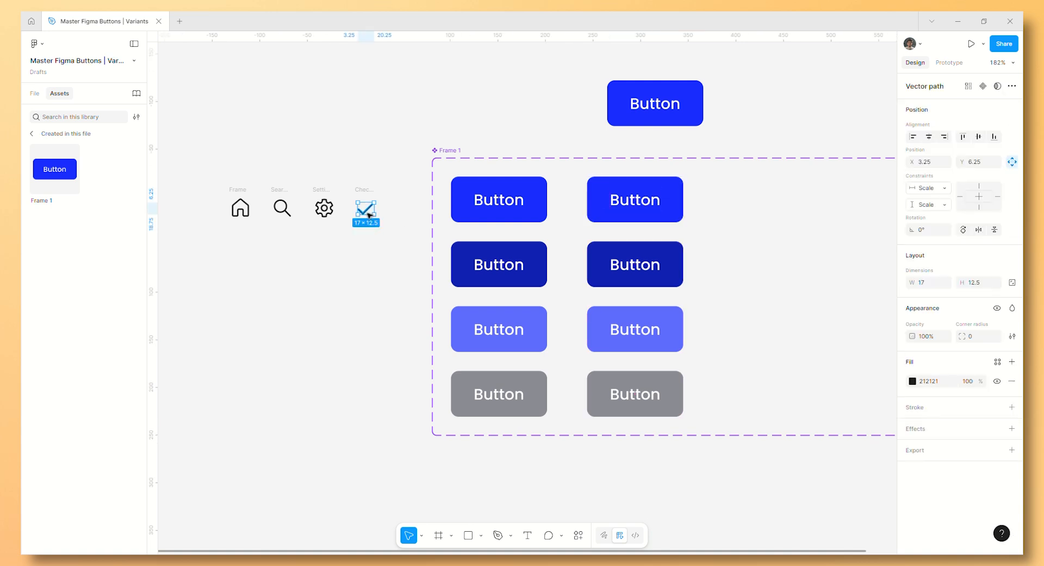
drag(203, 154, 397, 270)
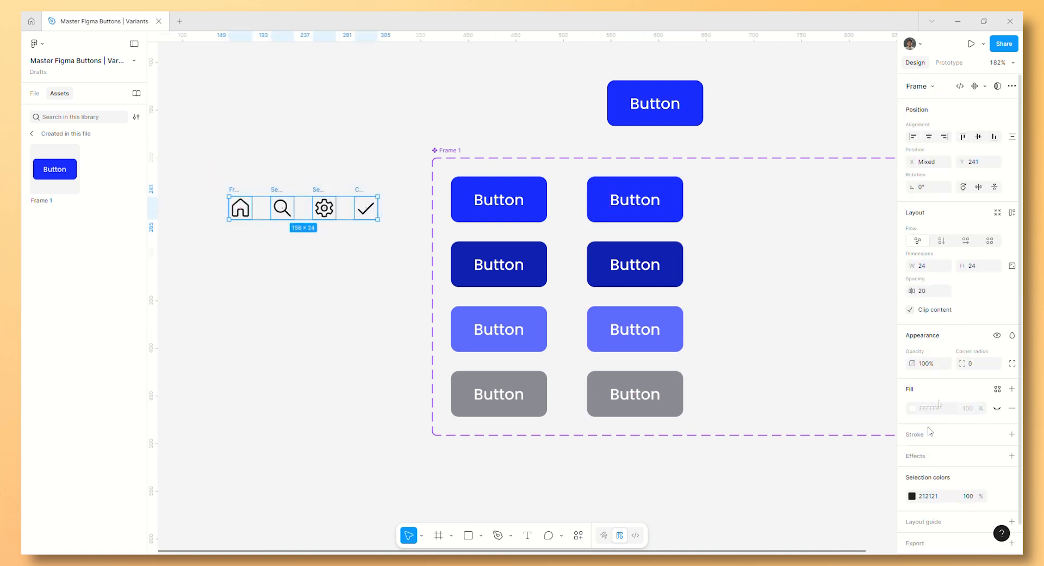
click(913, 496)
click(769, 114)
Copy the checkmark icon in front of the top second-column button's label and paste it into the three buttons below.
click(360, 194)
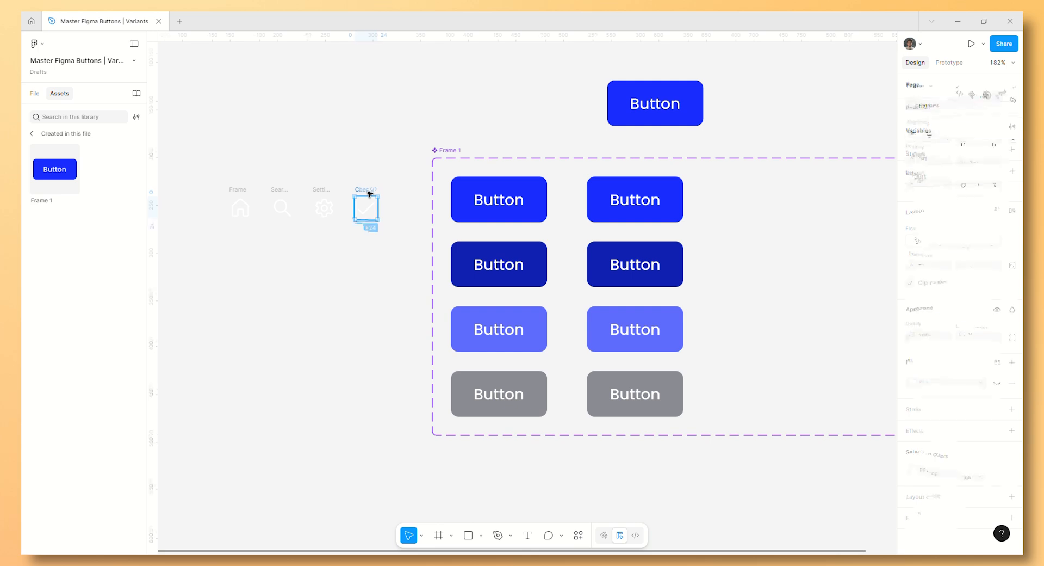
mouse_move(360, 195)
mouse_down()
mouse_move(366, 210)
mouse_move(611, 207)
mouse_up()
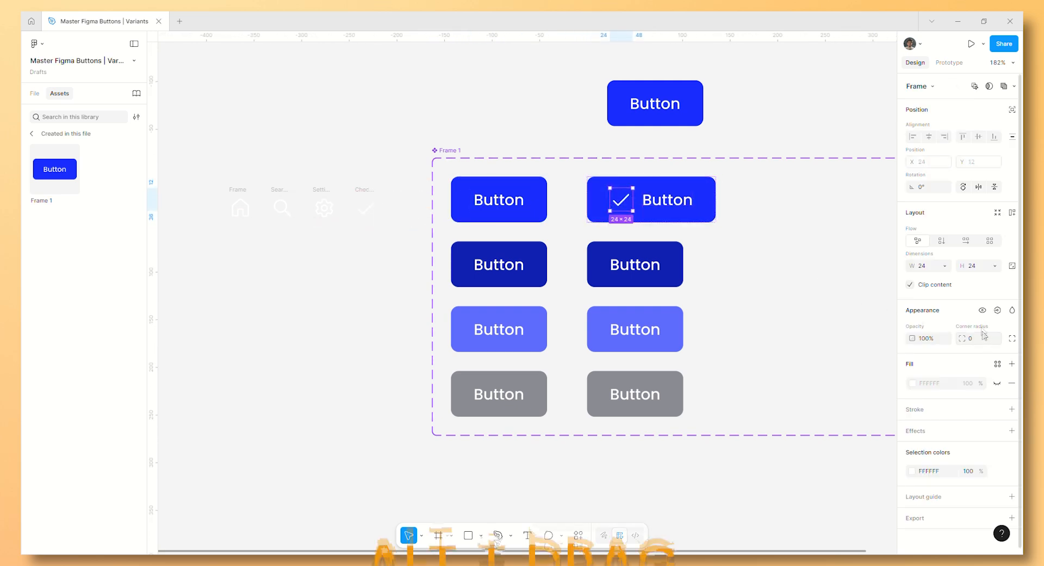
scroll(686, 254, right, 3)
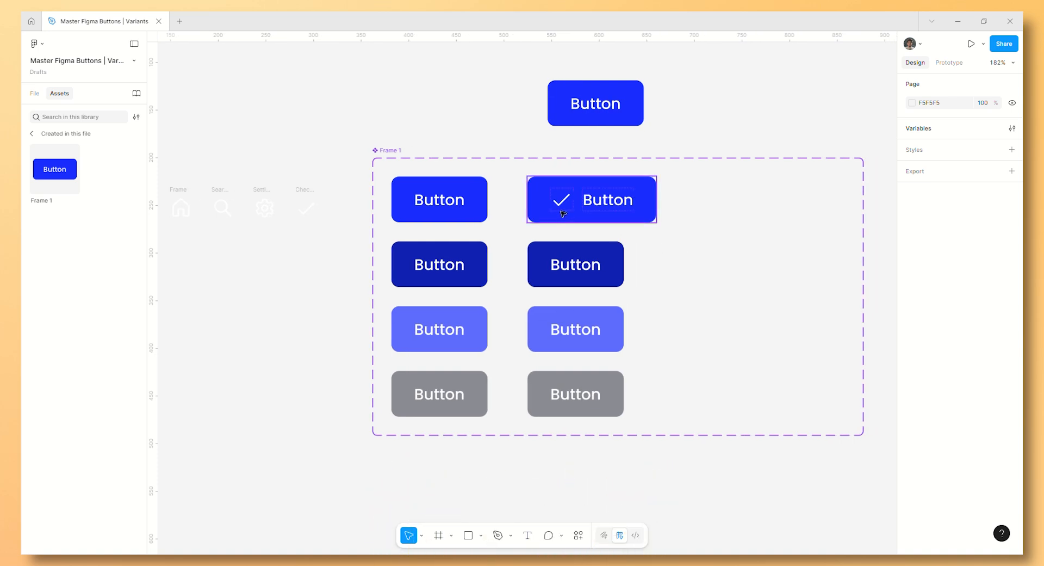
click(604, 272)
shift+click(601, 327)
shift+click(601, 379)
key(ctrl+v)
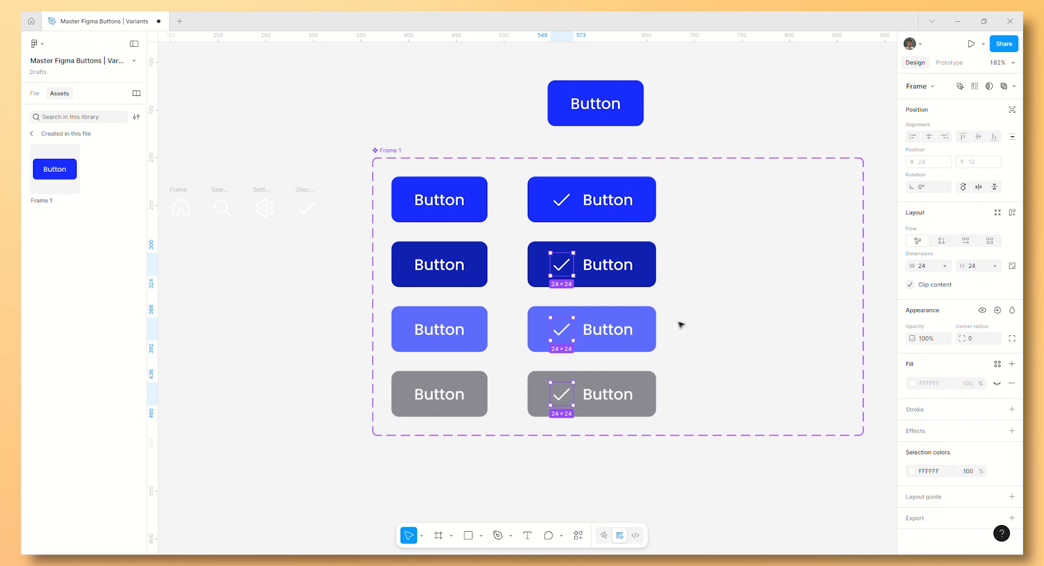
click(721, 314)
Set Property 1 of the top checkmark button to Default and of the dark blue one below to Pressed.
drag(769, 301, 662, 301)
click(536, 209)
click(994, 121)
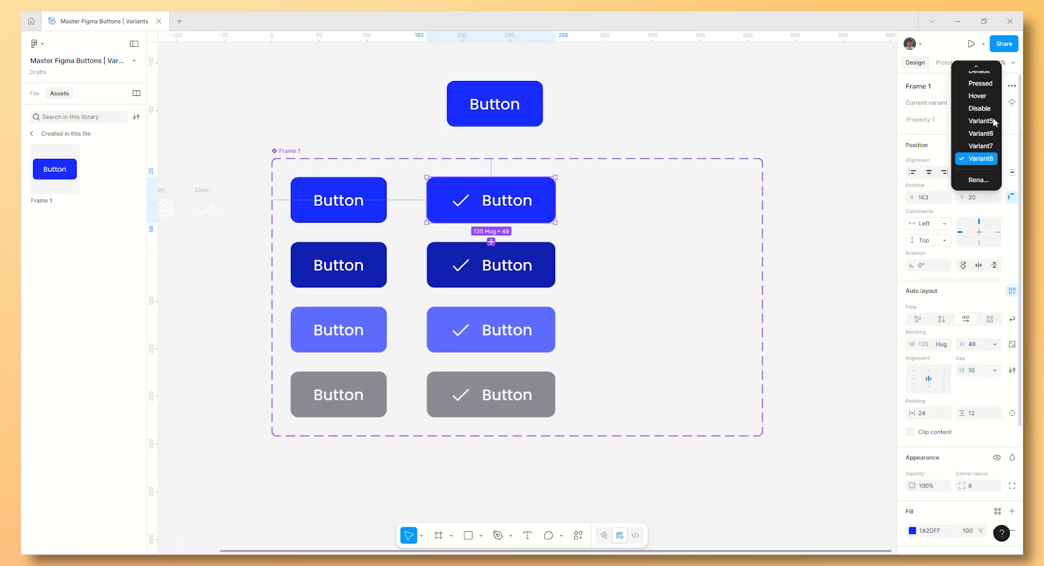
click(913, 192)
click(994, 123)
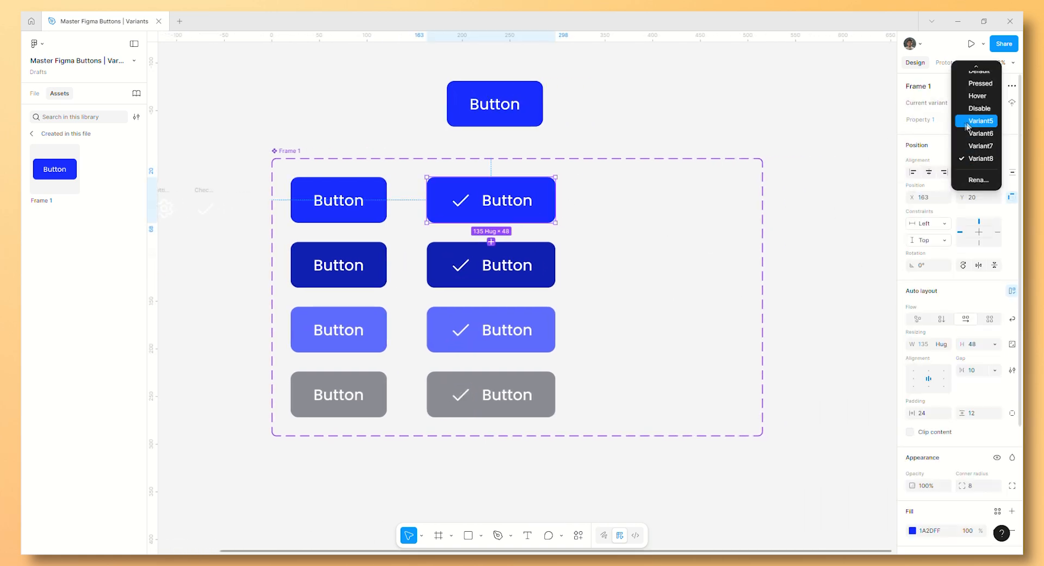
click(973, 73)
click(534, 267)
click(995, 124)
click(979, 83)
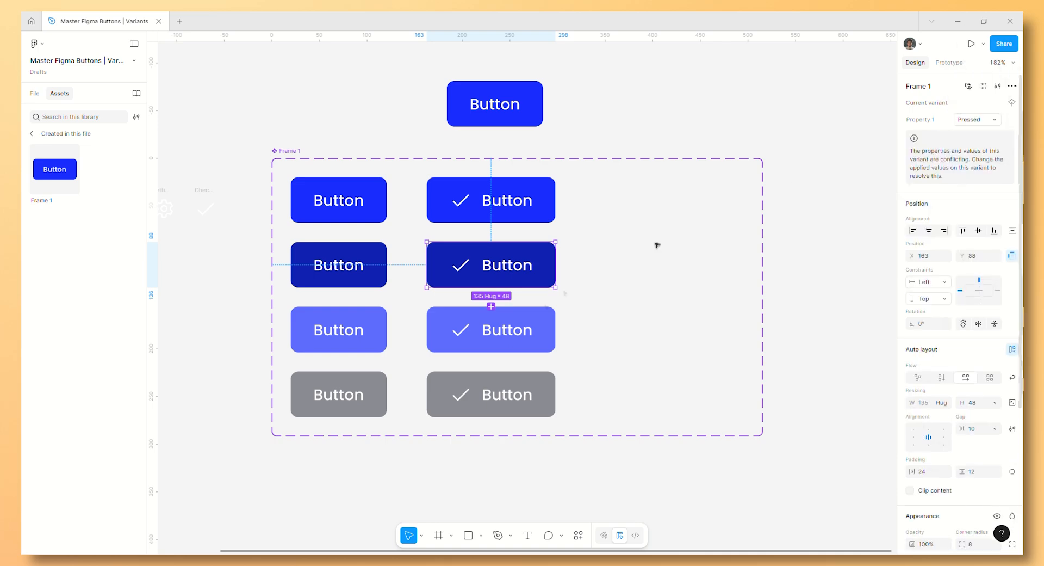
Set Property 1 of the light blue checkmark button to Hover and of the grey one to Disable.
click(535, 332)
click(995, 122)
click(978, 95)
click(537, 392)
click(994, 122)
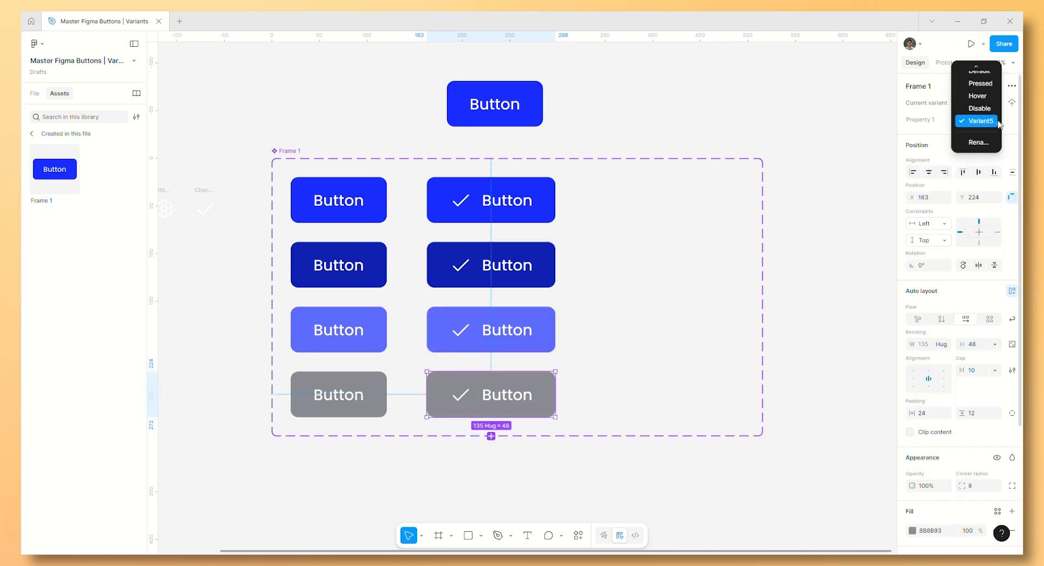
click(980, 109)
click(680, 127)
Add a variant property named "with icon" with the value true to the Frame 1 component set.
click(289, 152)
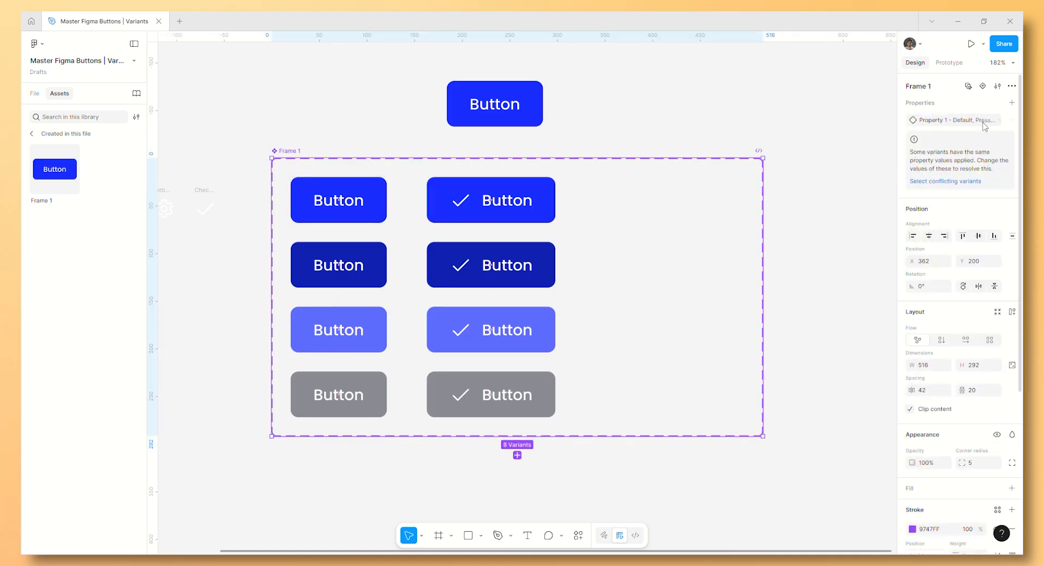
click(1012, 103)
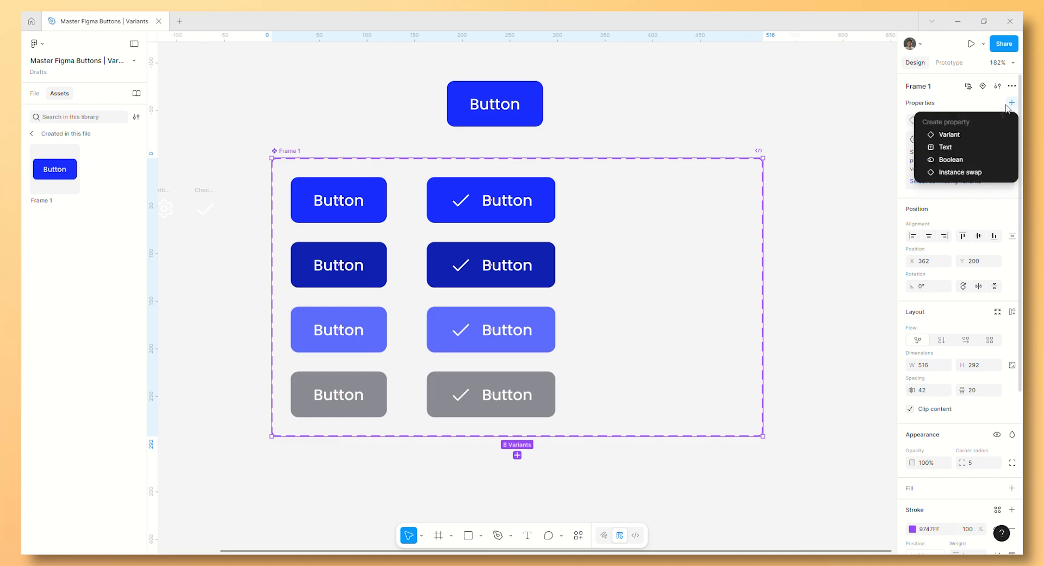
click(950, 134)
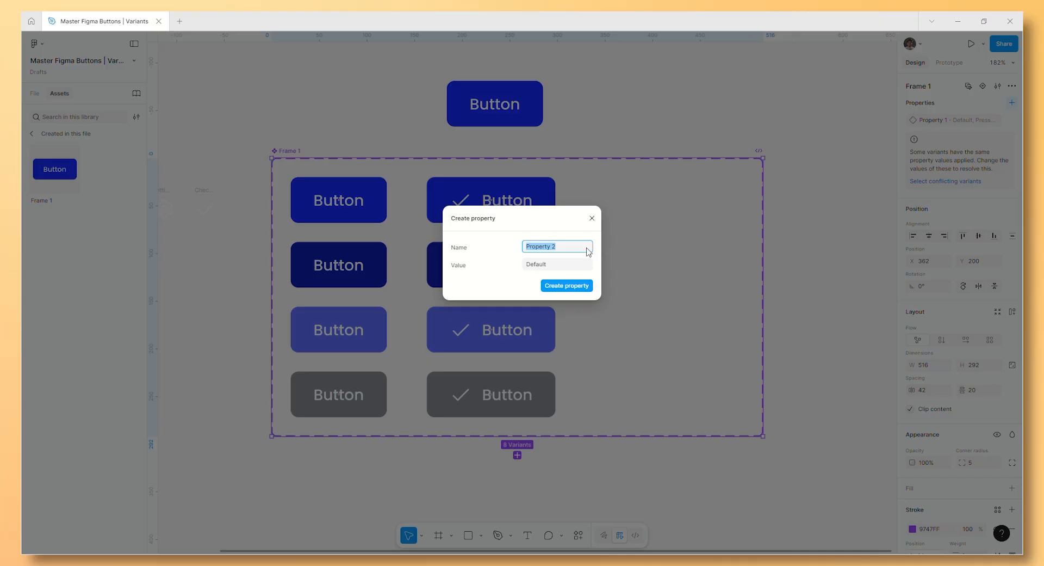
text(with icon)
click(559, 266)
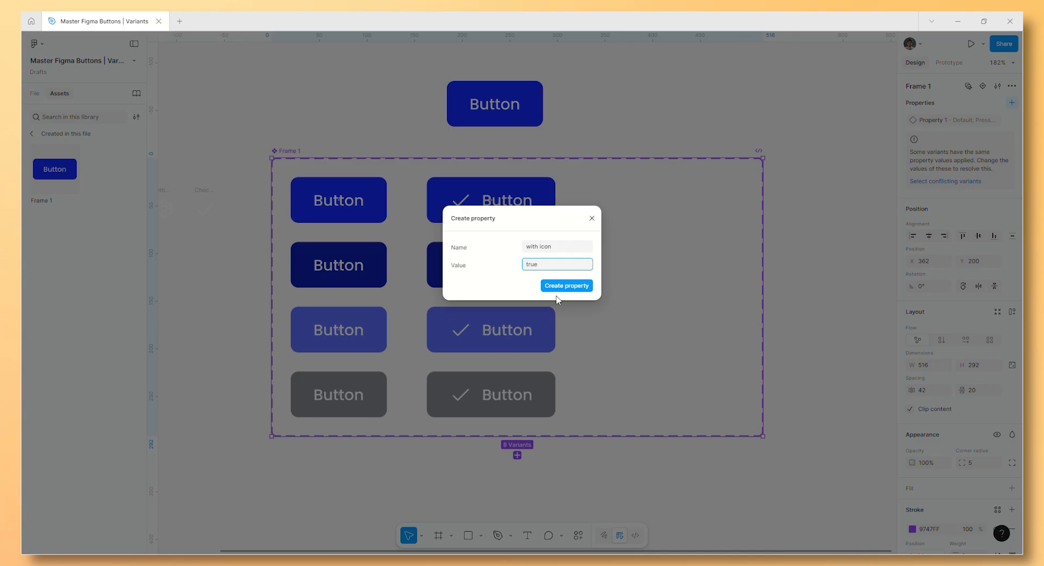
click(560, 287)
Set the "with icon" property of the four plain buttons in the first column to false.
click(522, 272)
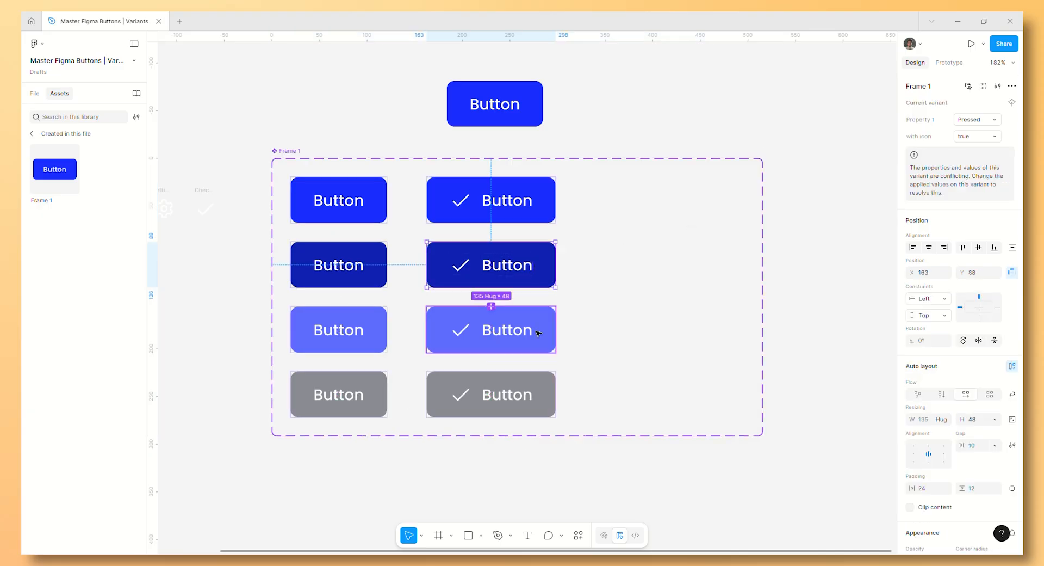
click(506, 396)
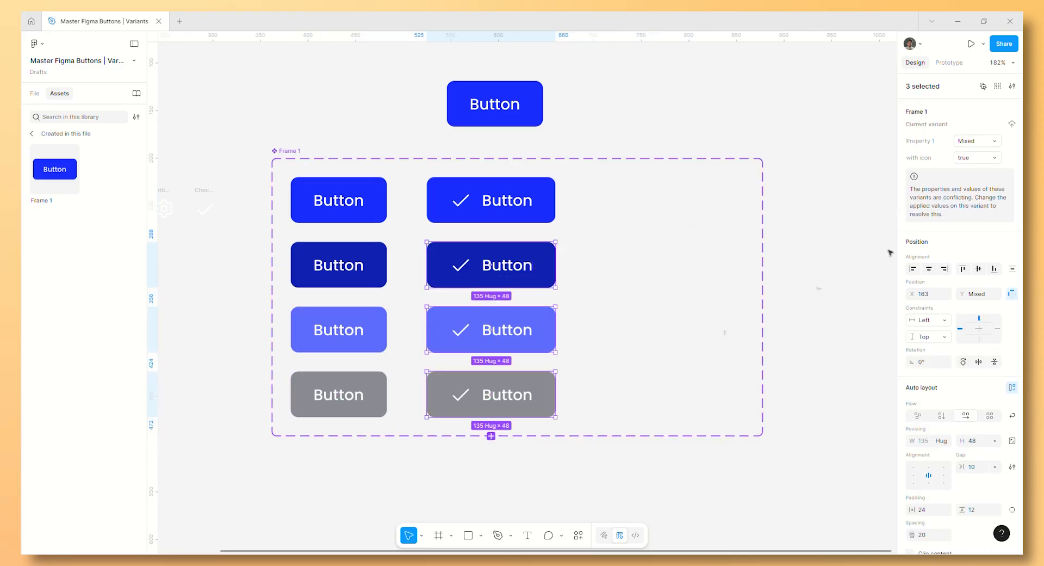
shift+click(370, 272)
shift+click(367, 332)
shift+click(369, 397)
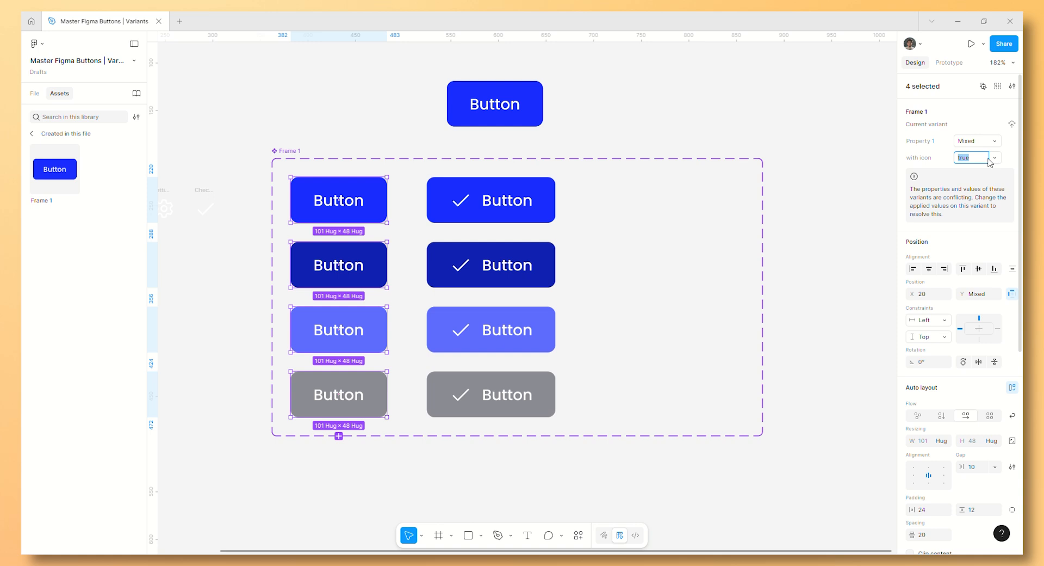
click(988, 159)
text(false)
key(Return)
click(738, 279)
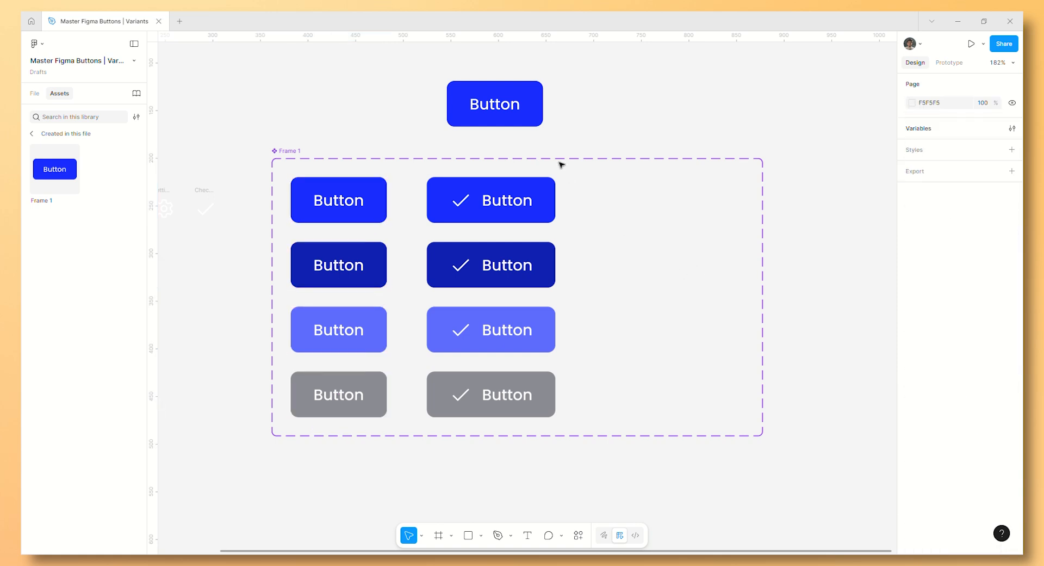
Check the Property 1 options of the button instance above the component set and toggle its "with icon" property on and off.
drag(616, 151, 577, 156)
click(454, 109)
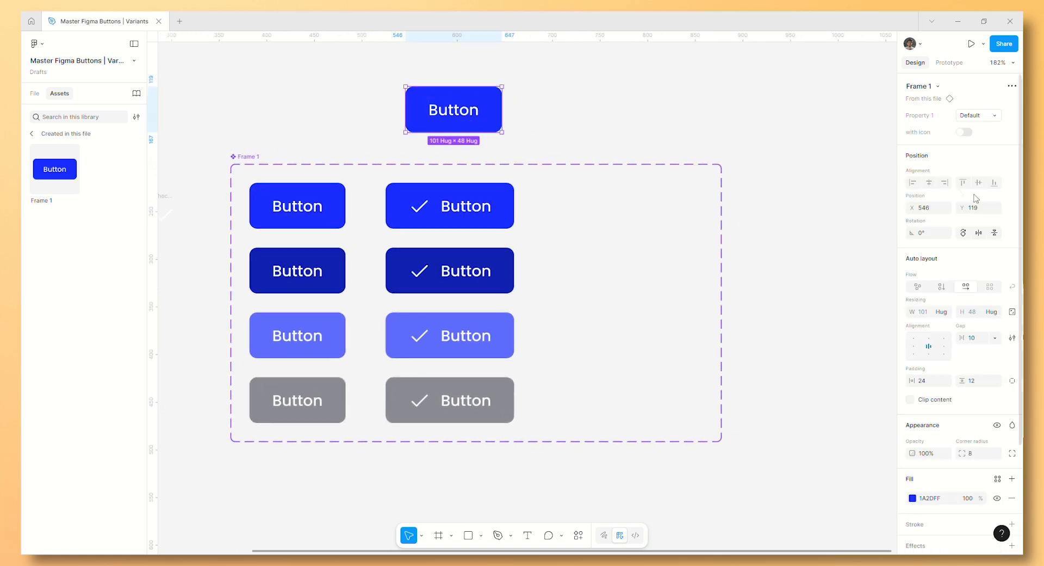
click(993, 117)
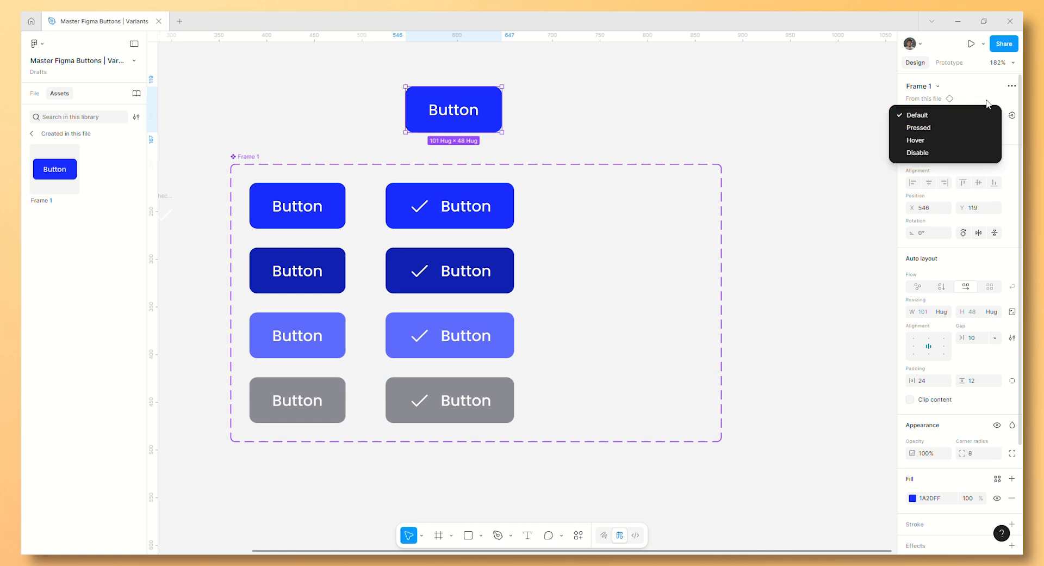
click(988, 104)
click(961, 134)
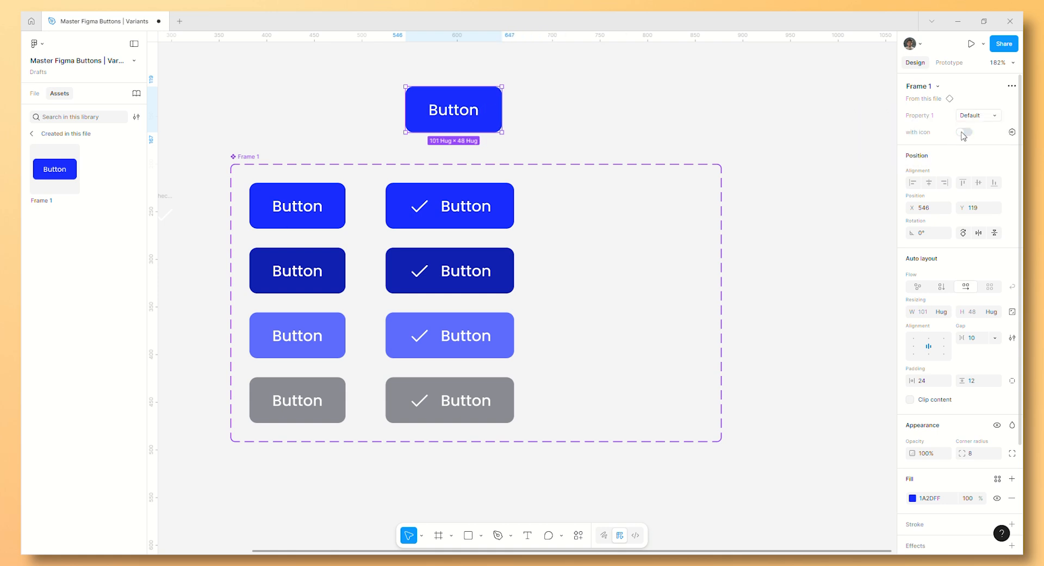
click(964, 135)
click(621, 264)
Convert the loose home and search icon frames beside the component set into separate components.
drag(600, 277, 808, 261)
scroll(758, 257, down, 3)
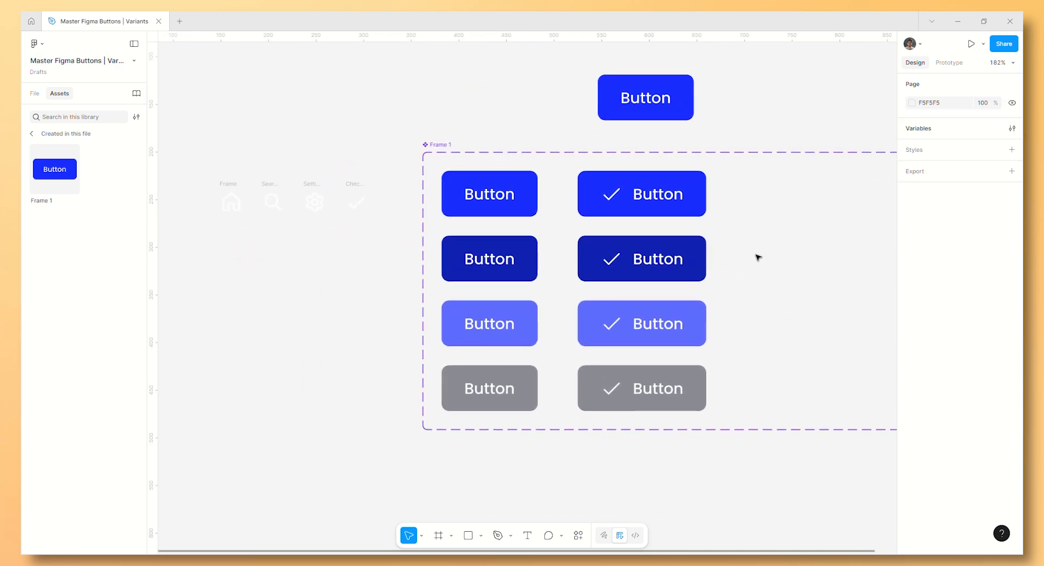
scroll(758, 257, right, 2)
scroll(757, 257, up, 1)
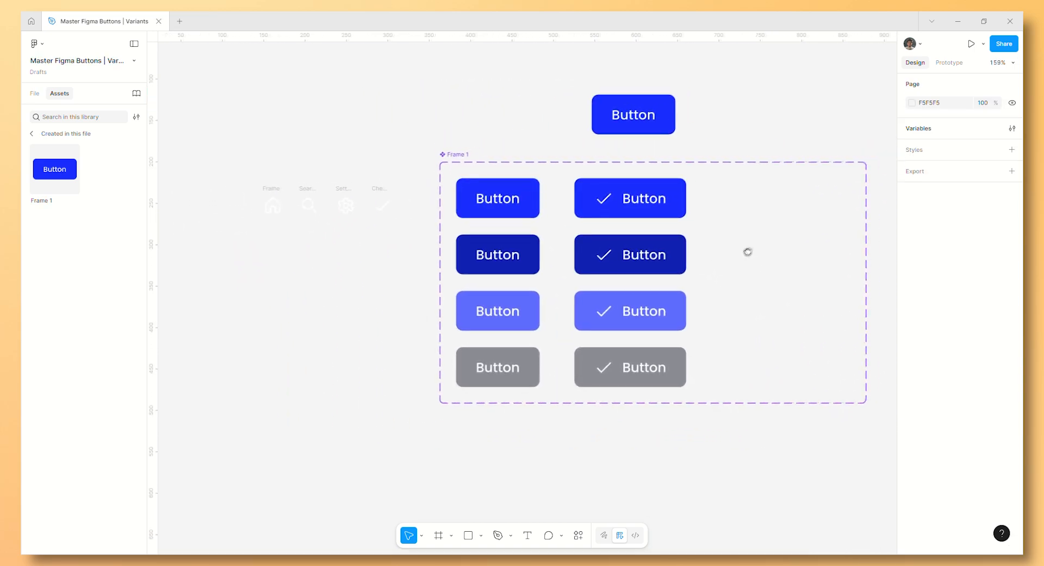
drag(198, 153, 384, 293)
click(38, 93)
click(242, 177)
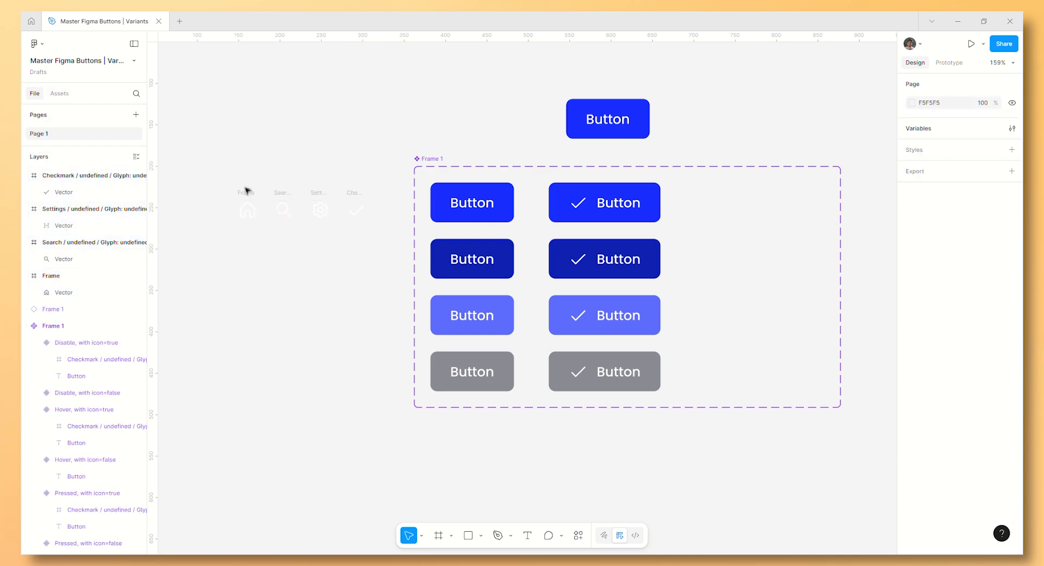
click(245, 192)
click(975, 86)
click(279, 194)
click(976, 86)
Convert the loose settings and checkmark icon frames into separate components.
click(318, 193)
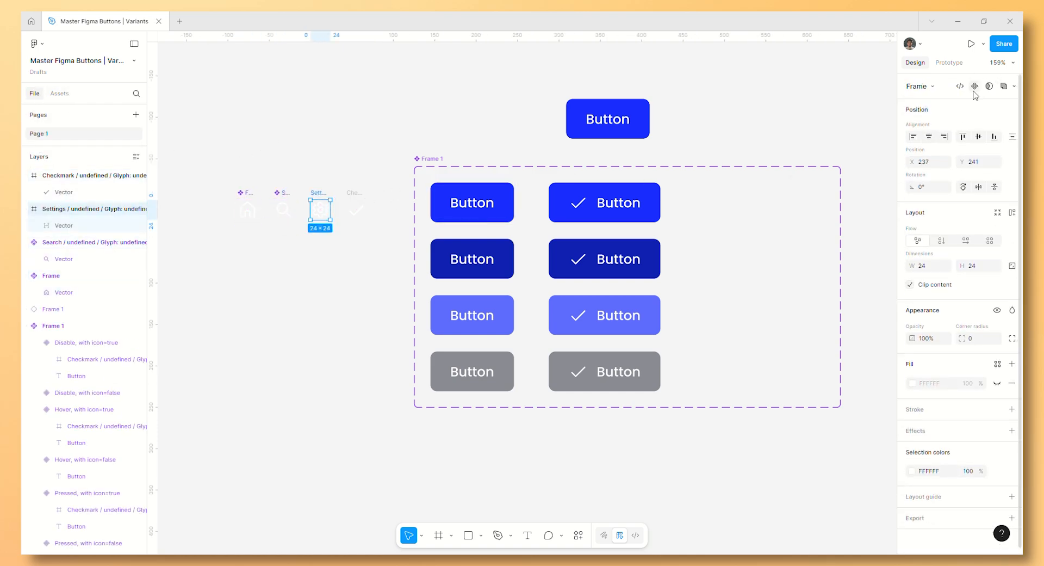
click(977, 86)
click(354, 193)
click(976, 86)
Delete the checkmark icon from each of the four second-column buttons.
double_click(577, 259)
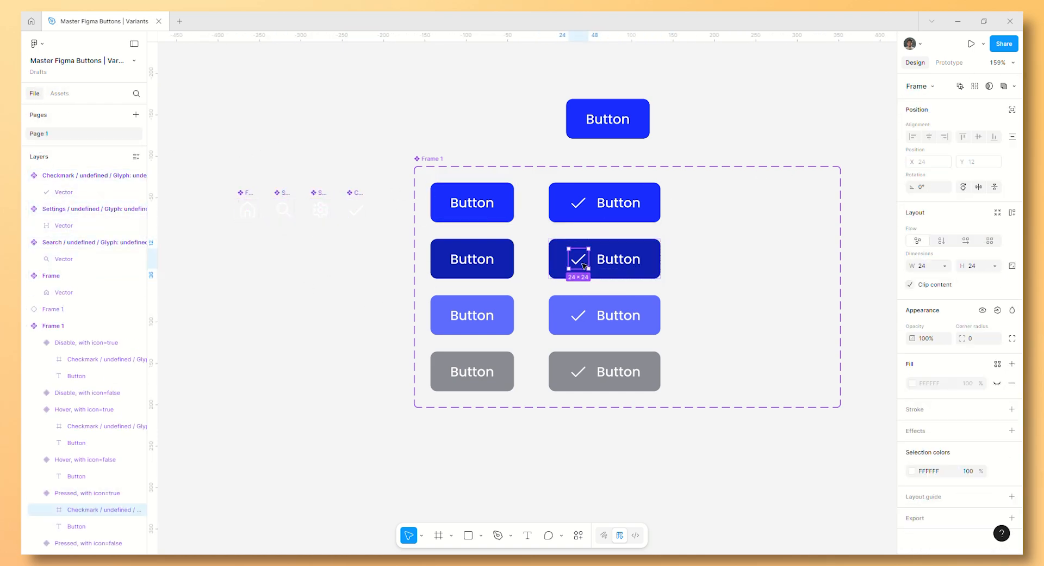
key(Delete)
double_click(578, 203)
key(Delete)
double_click(578, 315)
key(Delete)
double_click(579, 372)
key(Delete)
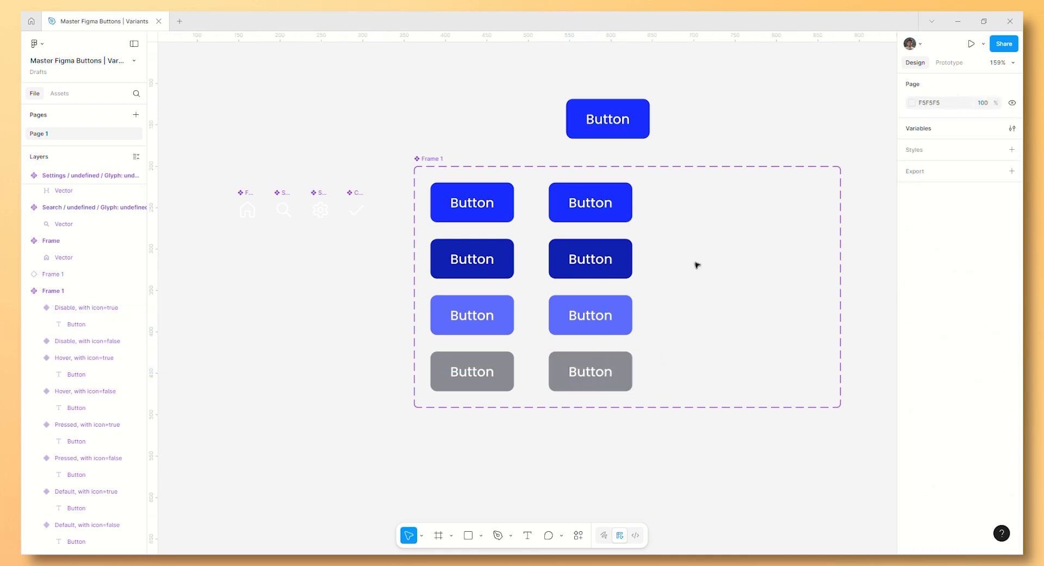
Collapse the checkmark, settings, search and home icon components in the layer list.
click(246, 209)
click(286, 195)
click(26, 175)
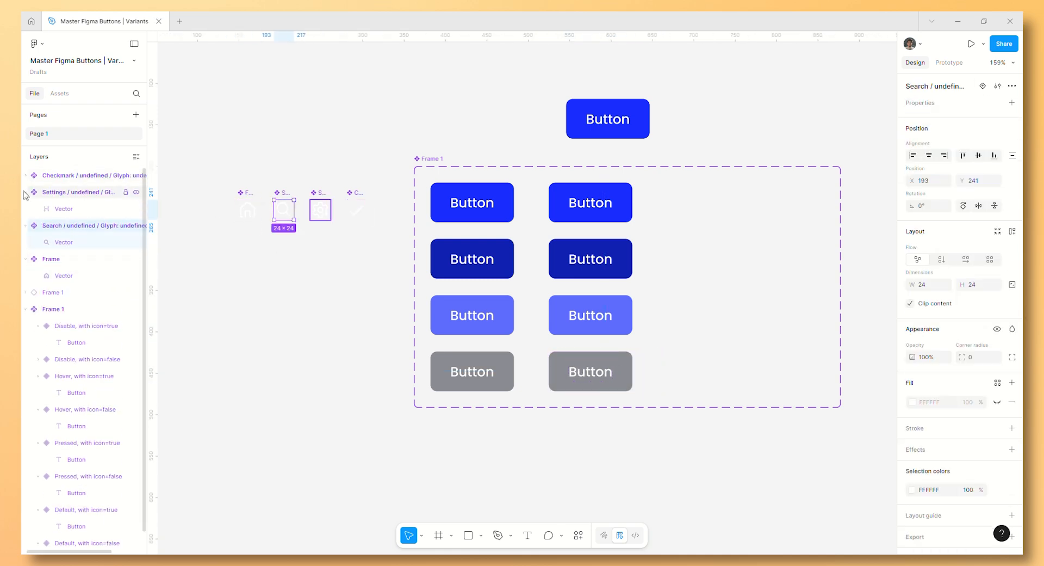
click(26, 192)
click(26, 209)
click(26, 226)
Rename the home icon component "Icon / Home" and the search icon component "Icon / Search".
click(87, 226)
double_click(97, 228)
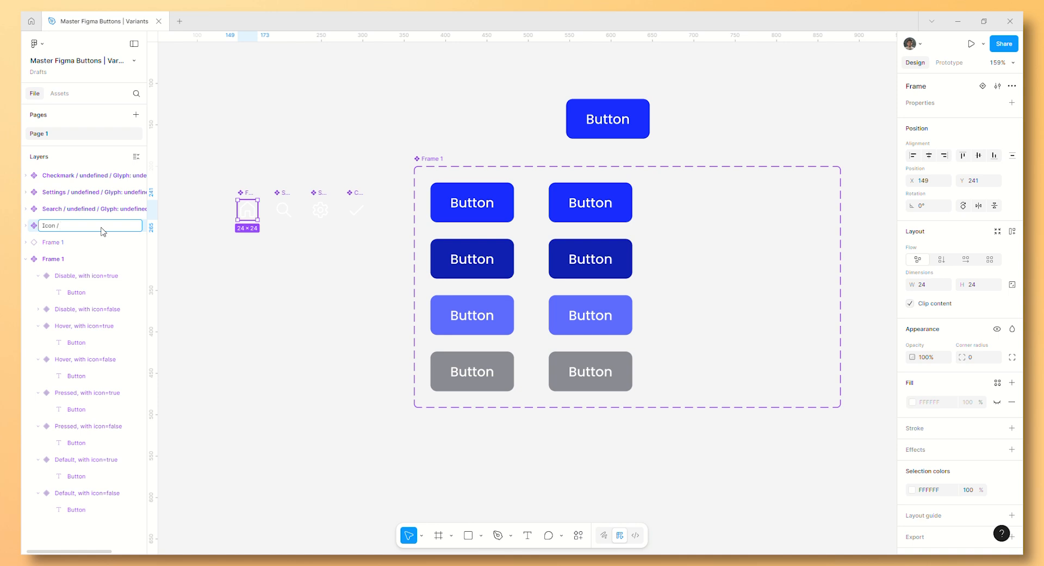
key(Return)
double_click(99, 211)
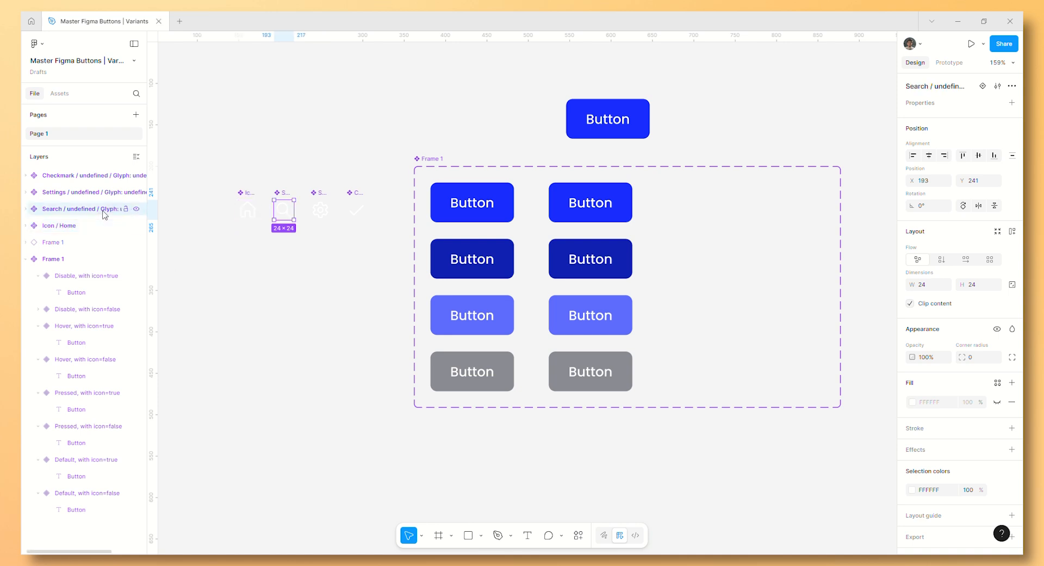
text(Icon / Home)
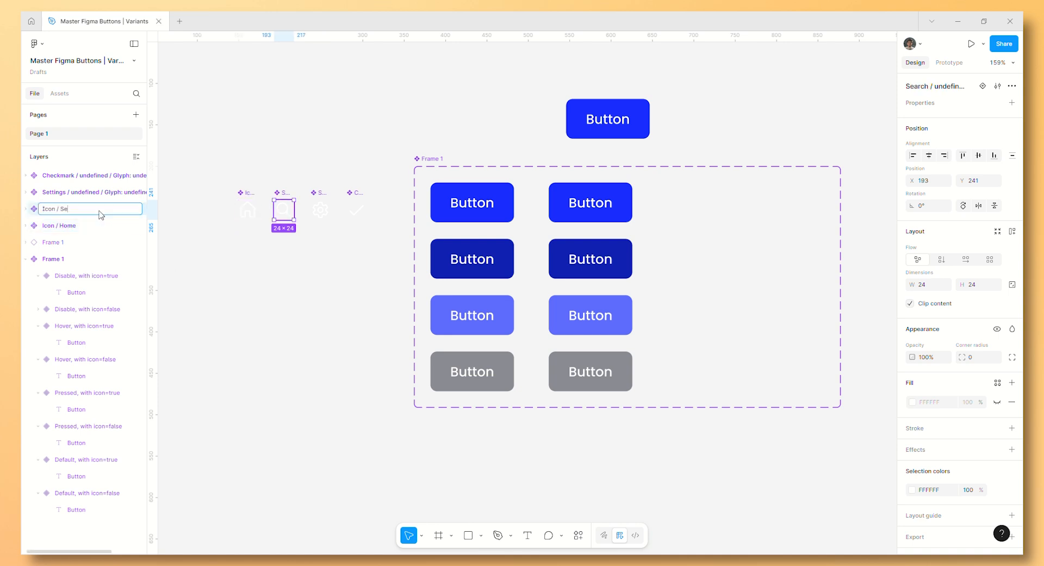
key(Return)
Rename the settings icon component "Icon / Setting" and the checkmark icon component "Icon / Checkmark".
double_click(103, 192)
text(Icon / Home)
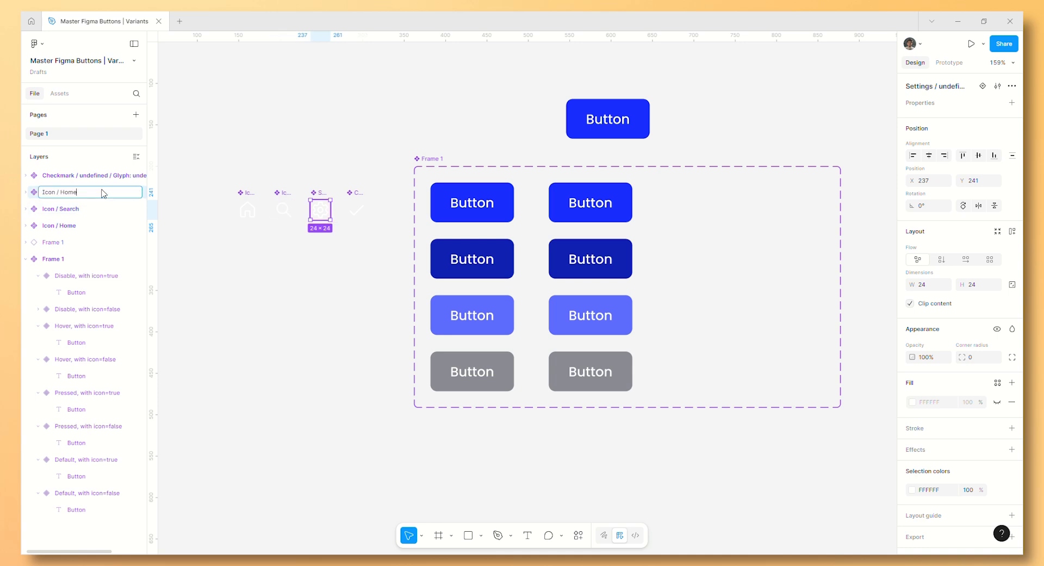
key(Return)
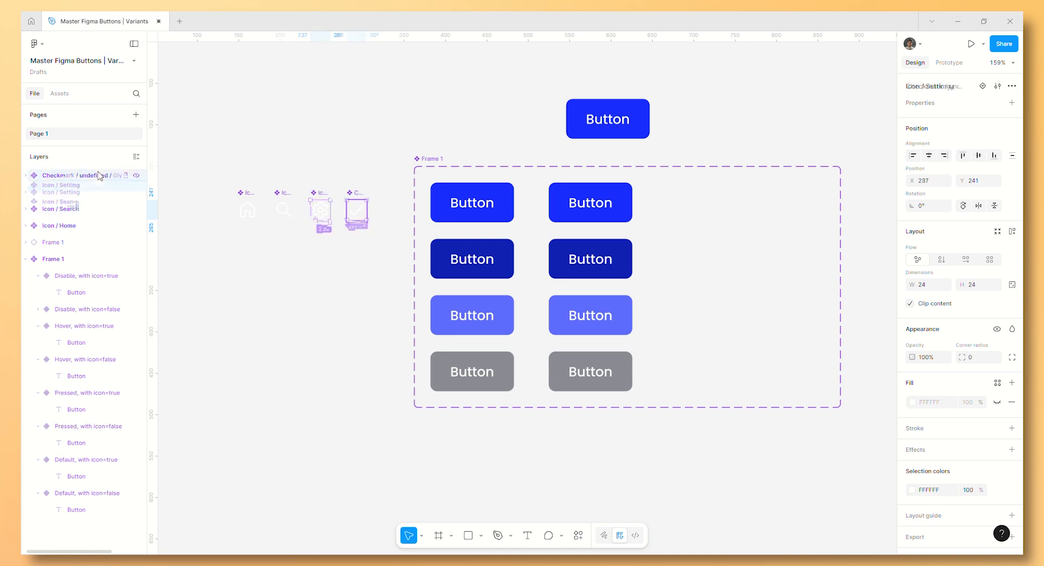
double_click(100, 175)
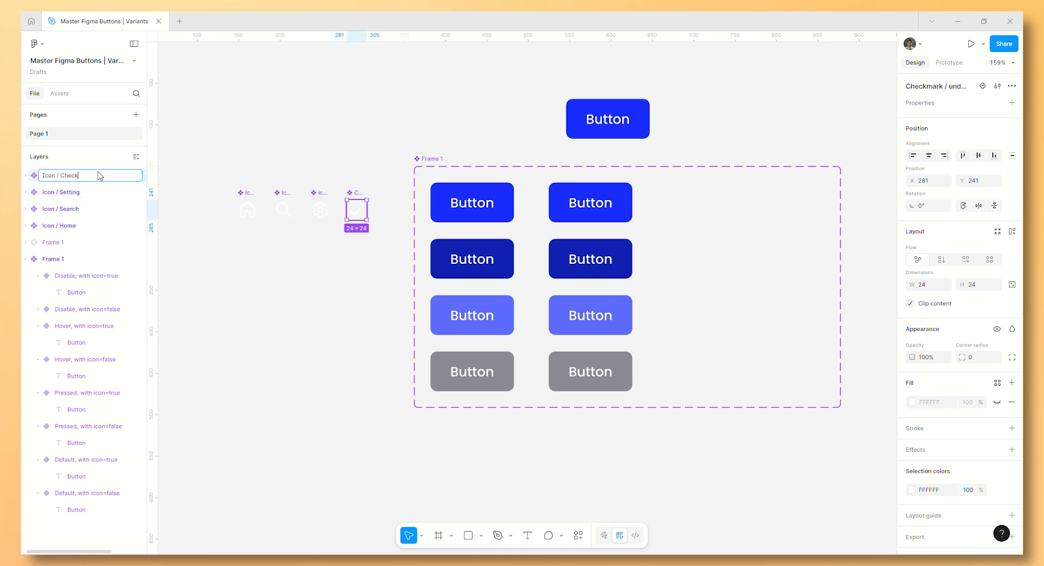
text(Icon / Checkmark)
key(Return)
Place an instance of Icon / Checkmark in front of the label in the top second-column button.
click(236, 305)
click(357, 215)
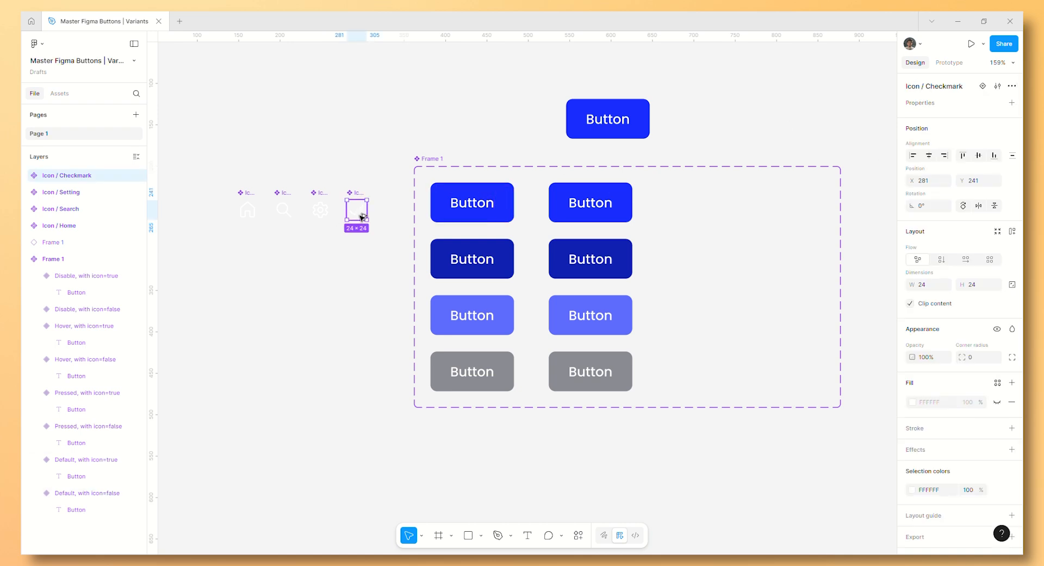
drag(361, 217, 573, 211)
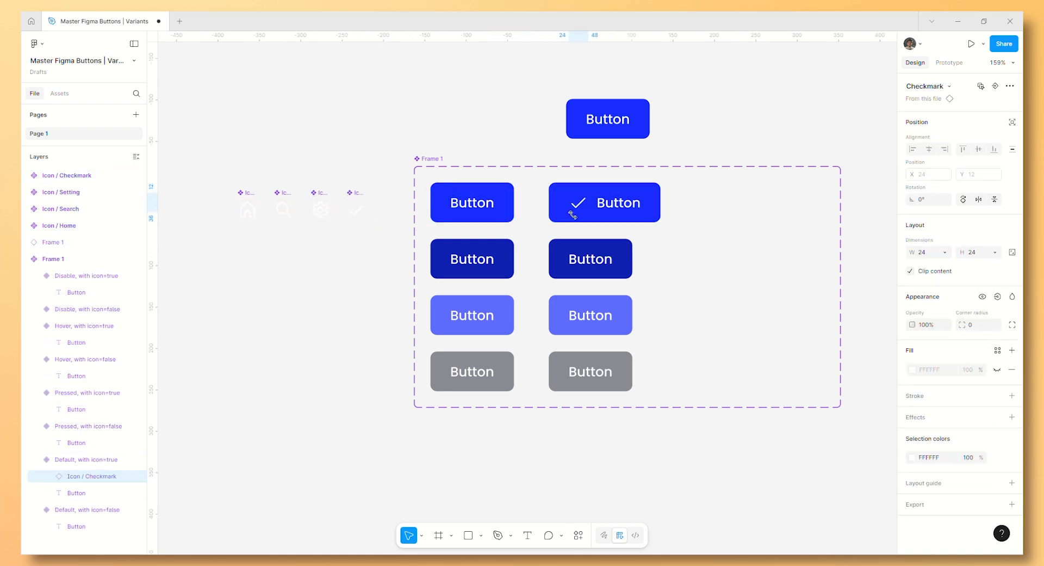
Create an instance swap property named "Icons List" for the placed checkmark, with Checkmark as its value and no preferred values.
click(995, 86)
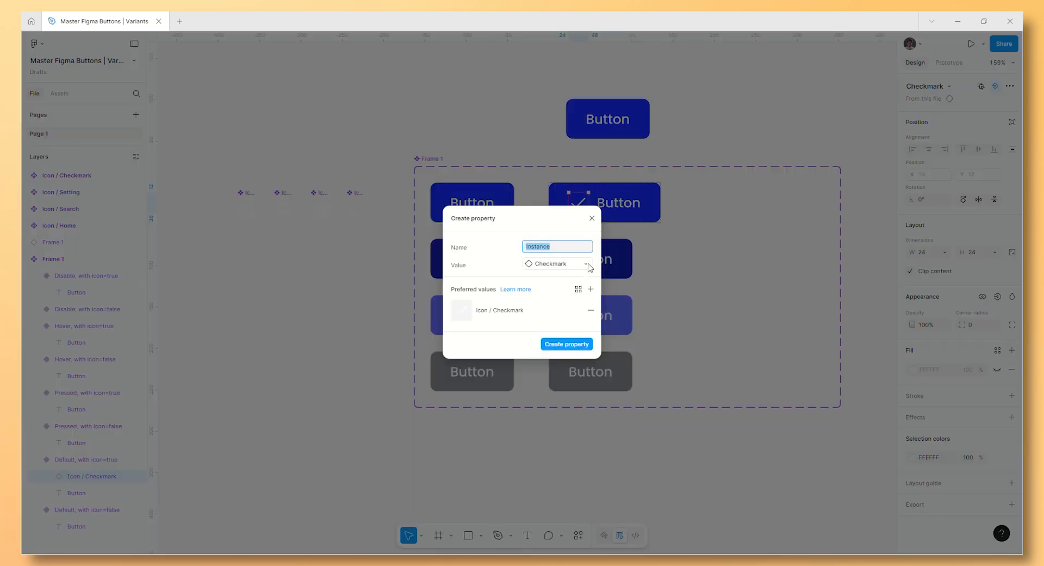
text(Icons Lis)
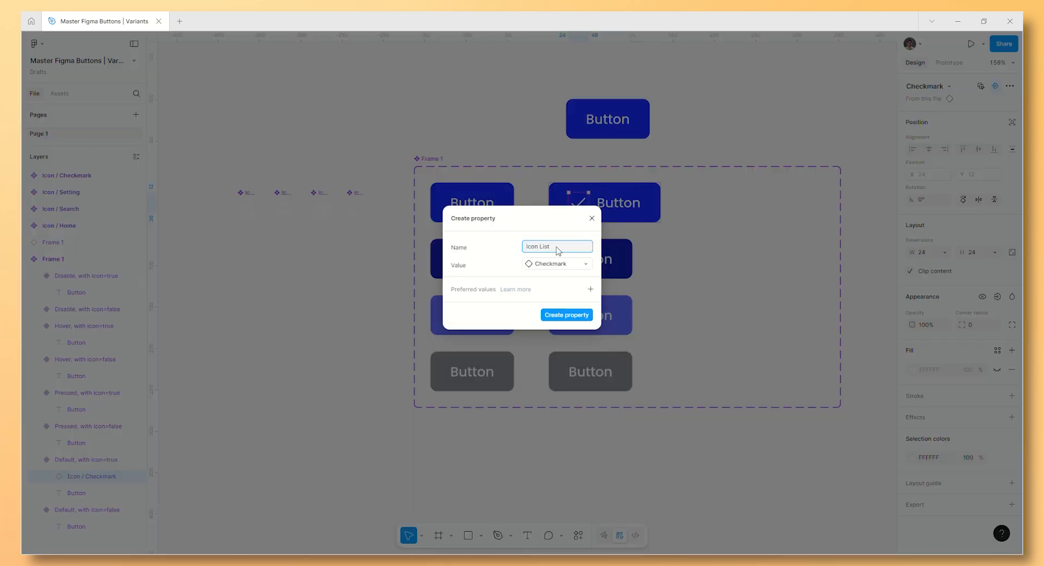
click(577, 266)
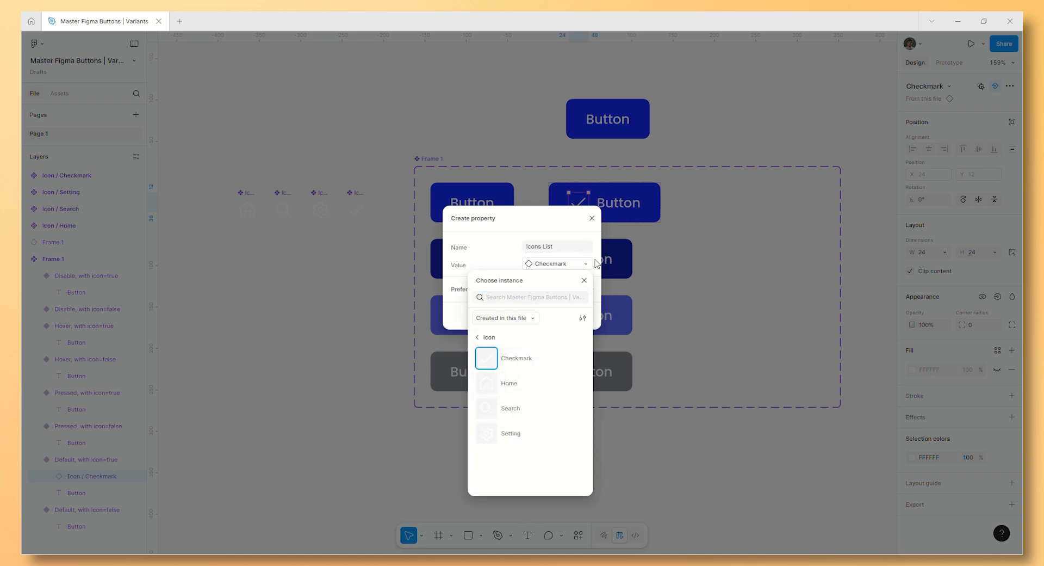
click(585, 281)
click(578, 318)
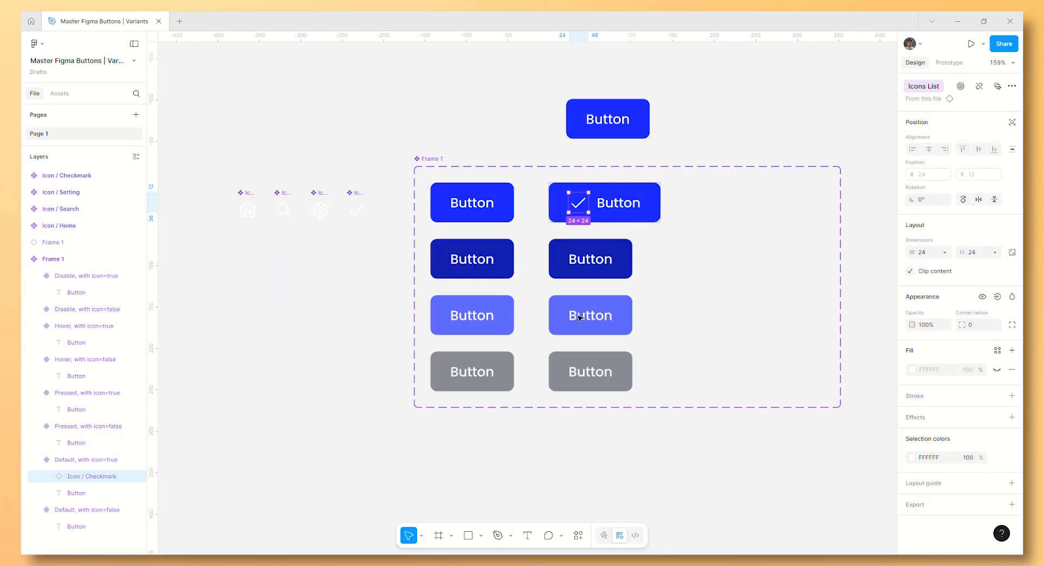
Paste the linked checkmark instance in front of the labels of the dark blue, light blue and grey second-column buttons.
click(603, 262)
shift+click(612, 322)
shift+click(613, 375)
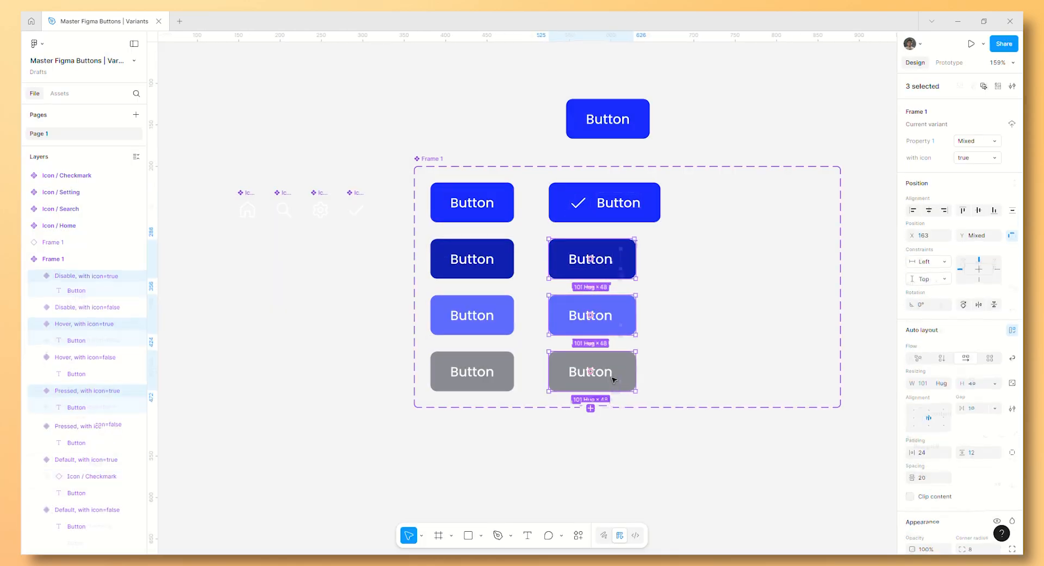
key(ctrl+v)
drag(622, 374, 575, 379)
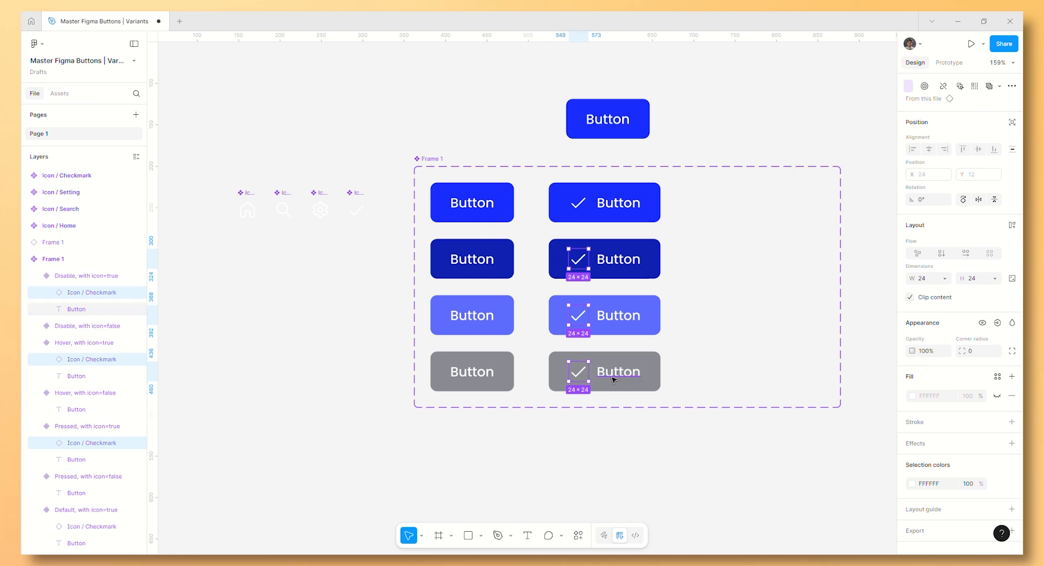
click(718, 306)
Keep Property 1 at Default on the button instance above the component set and turn on its "with icon" property.
scroll(655, 289, down, 3)
drag(683, 252, 643, 266)
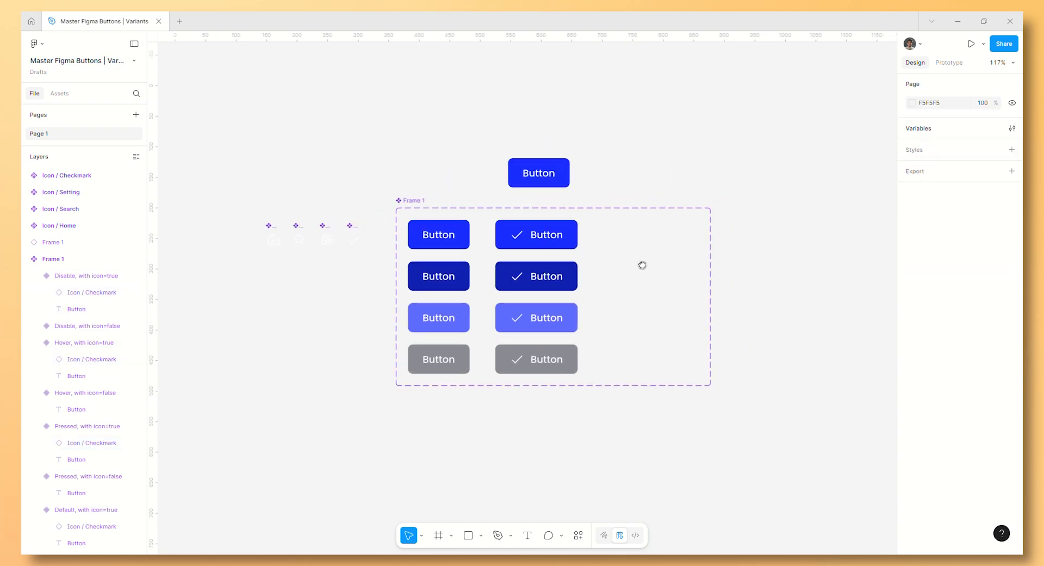
click(549, 174)
scroll(604, 267, up, 2)
scroll(604, 272, up, 3)
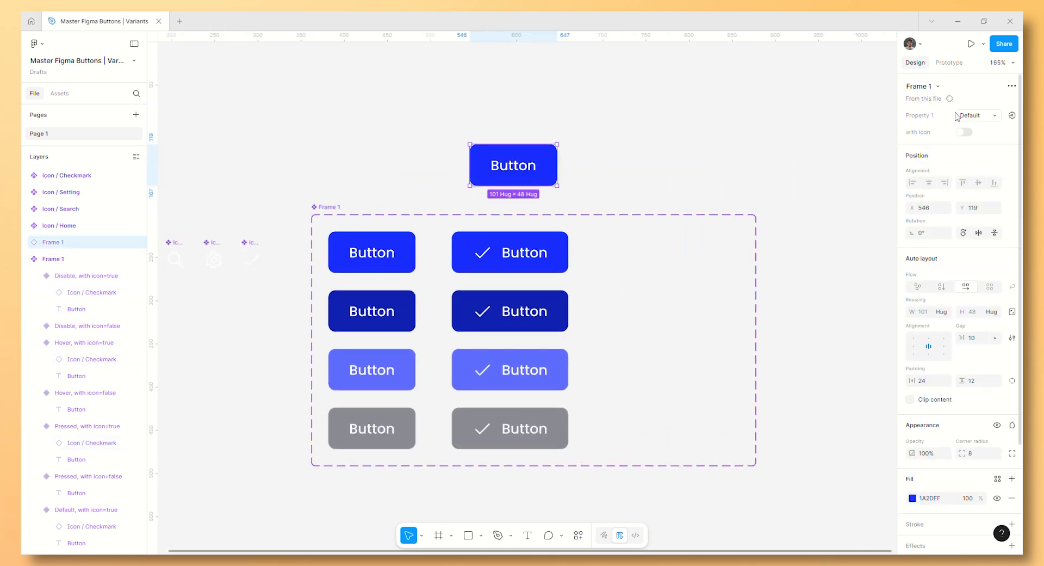
click(982, 116)
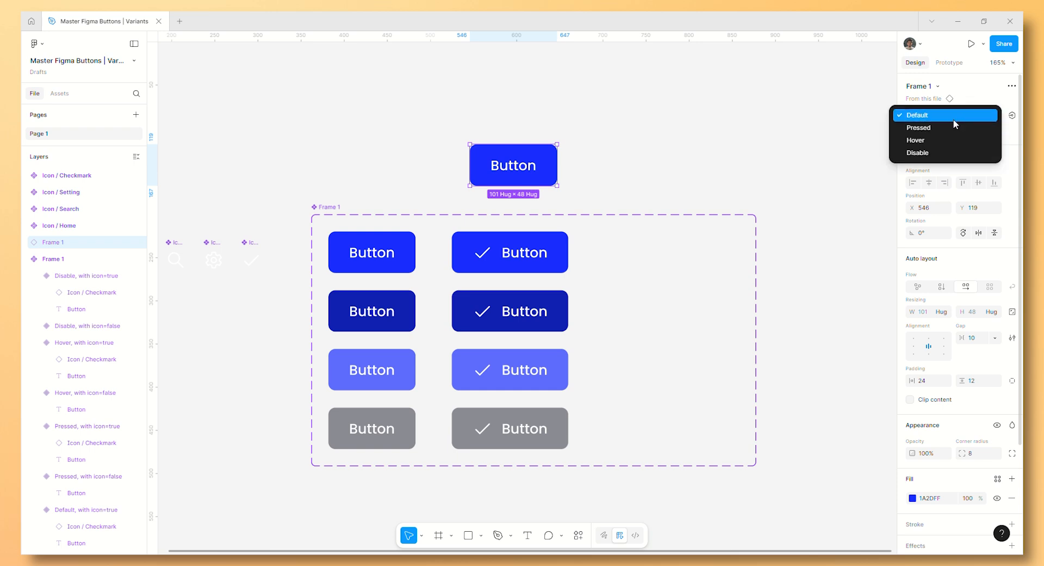
click(956, 122)
click(965, 132)
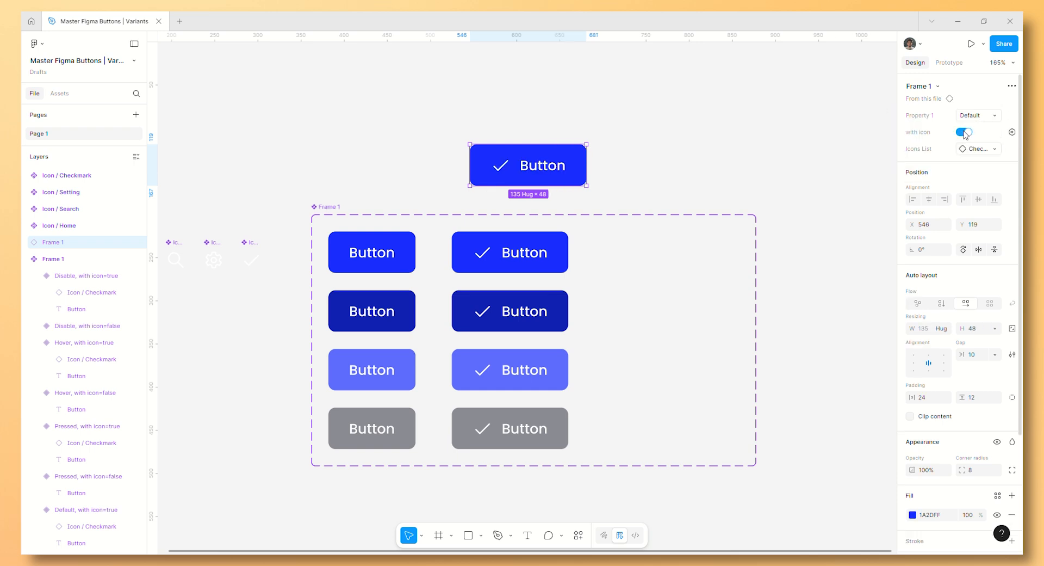
Swap the icon of the button instance above the component set to Home and then to Search through its Icons List property.
click(983, 149)
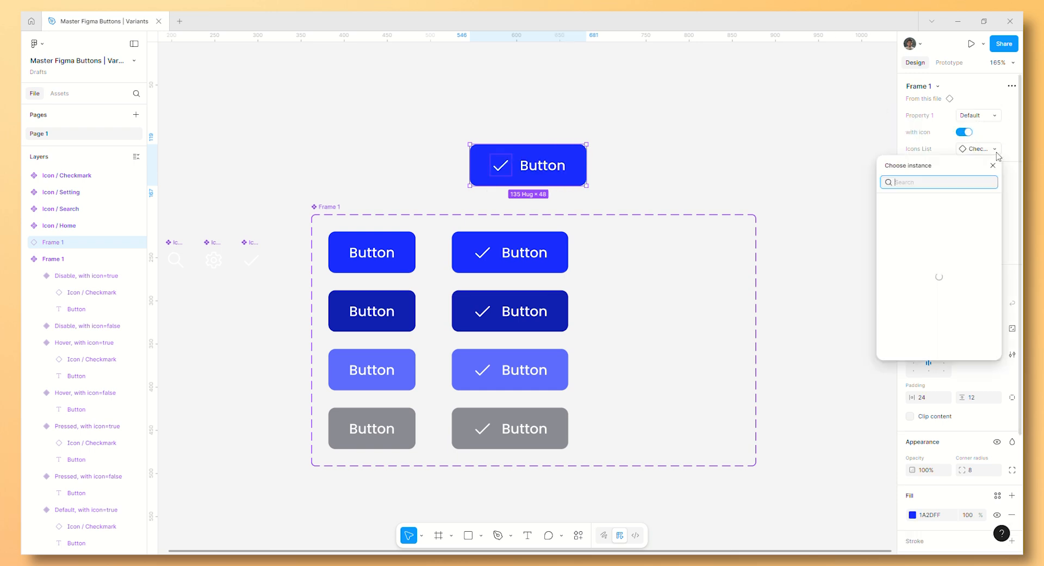
click(925, 268)
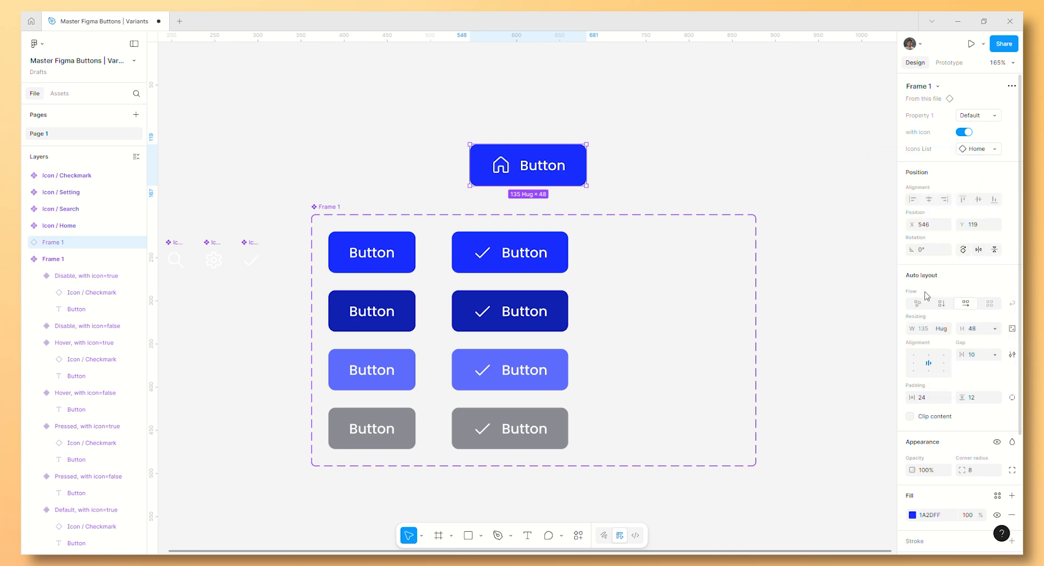
click(998, 151)
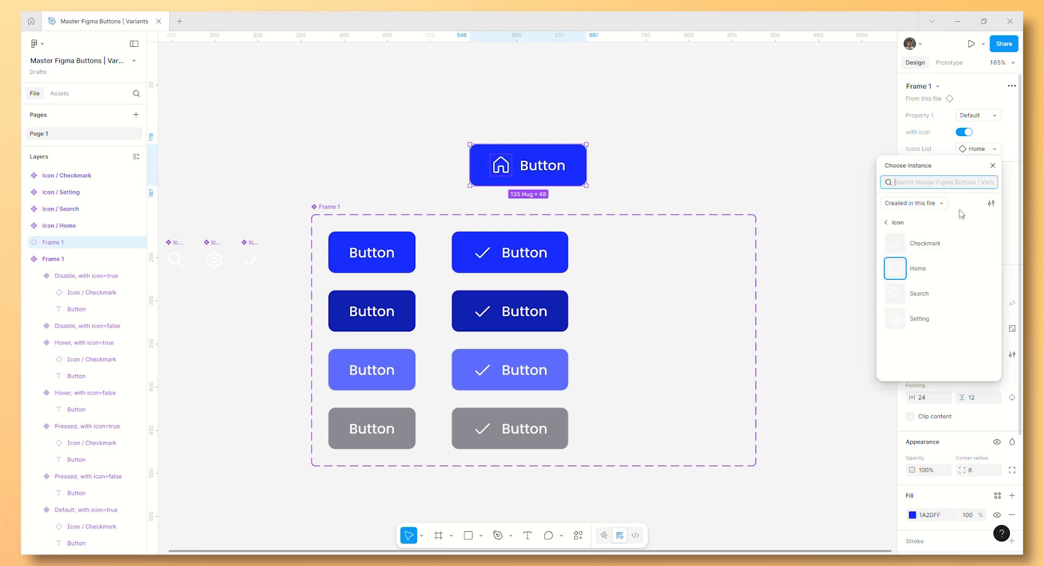
click(936, 296)
click(806, 241)
Draw a frame about 524 by 296 beside the button component set.
scroll(806, 240, right, 5)
scroll(806, 241, down, 3)
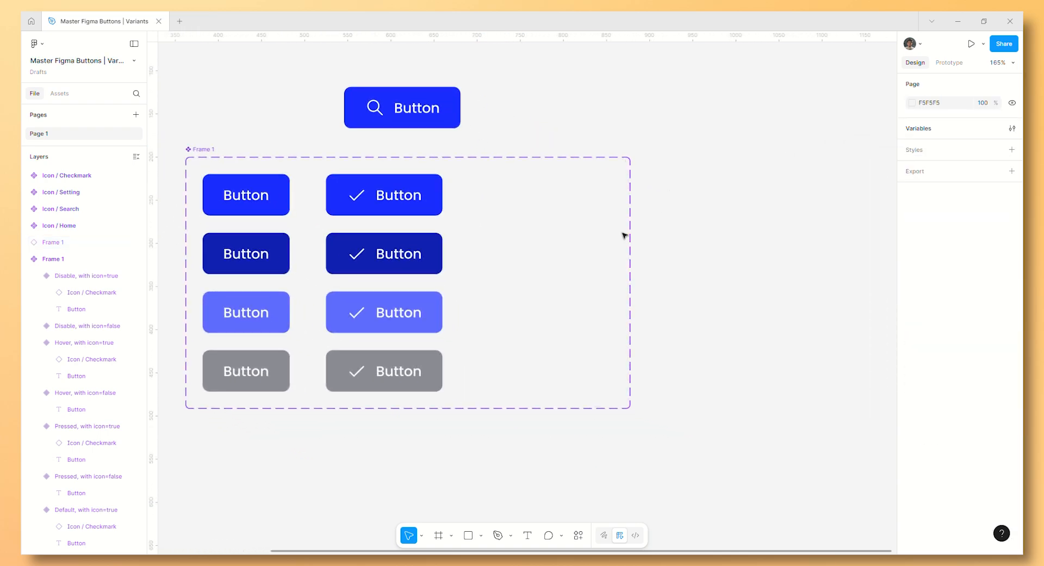
scroll(709, 231, down, 2)
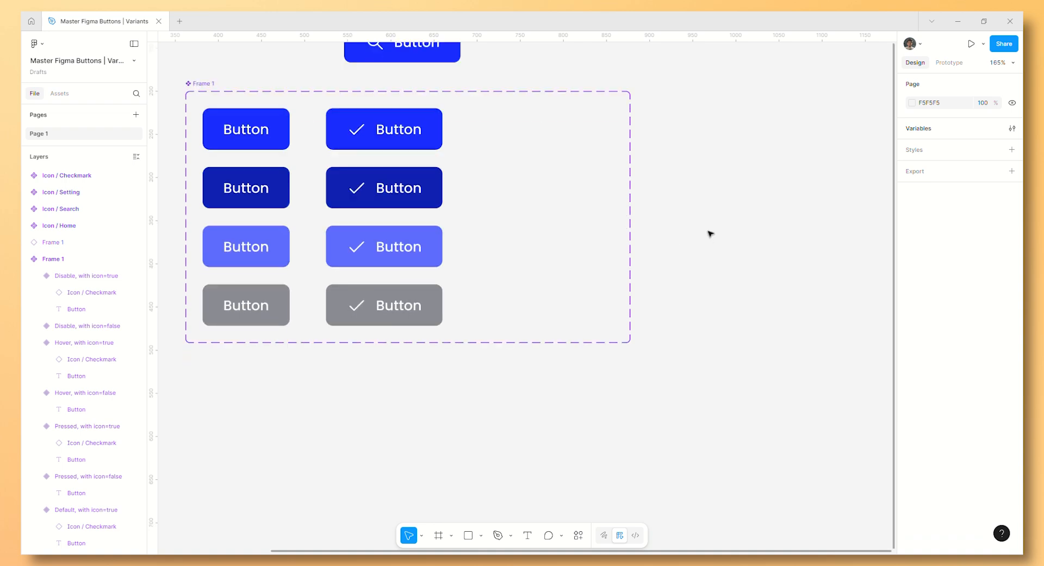
scroll(562, 291, right, 7)
scroll(563, 291, up, 4)
key(f)
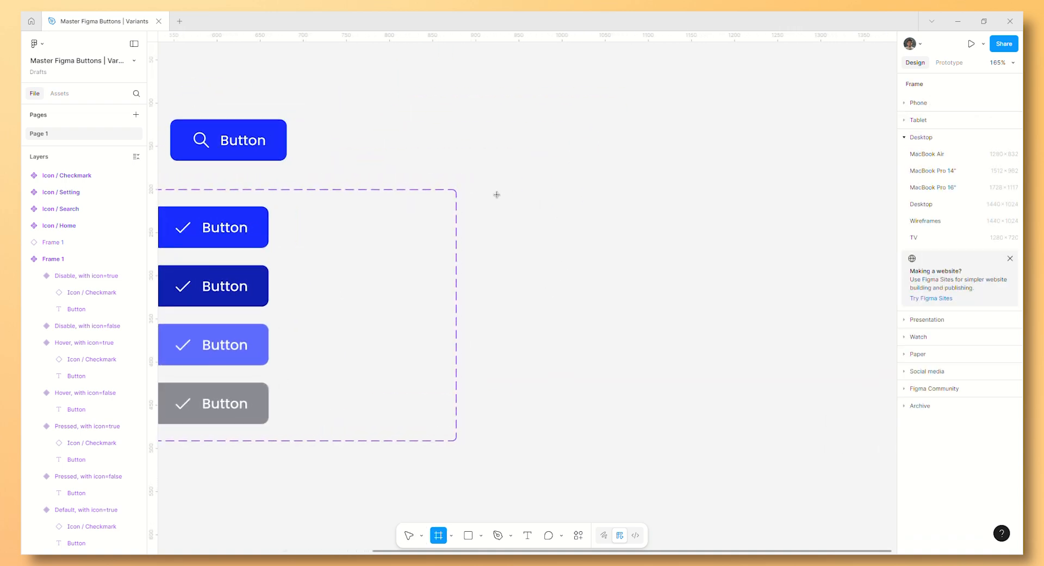
drag(493, 192, 869, 444)
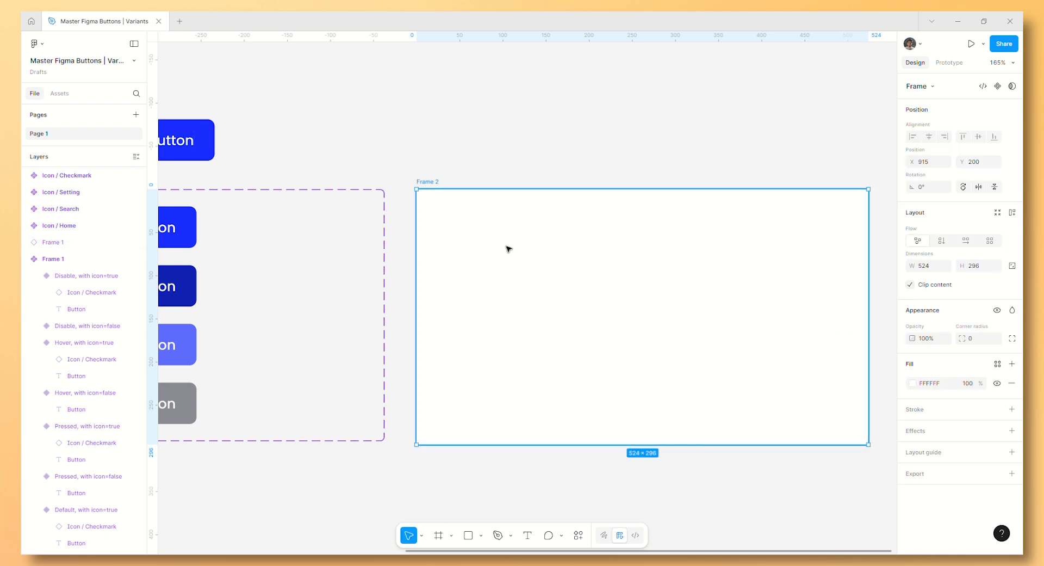
Place an instance of the Frame 1 button component in the new frame and scale it up to about 181 by 86.
click(55, 95)
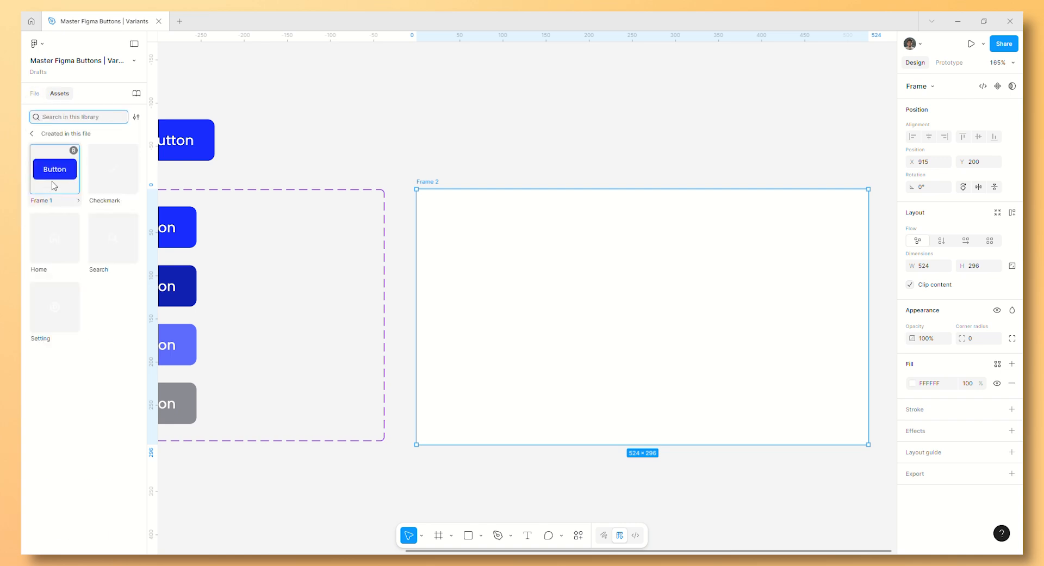
drag(54, 185, 659, 332)
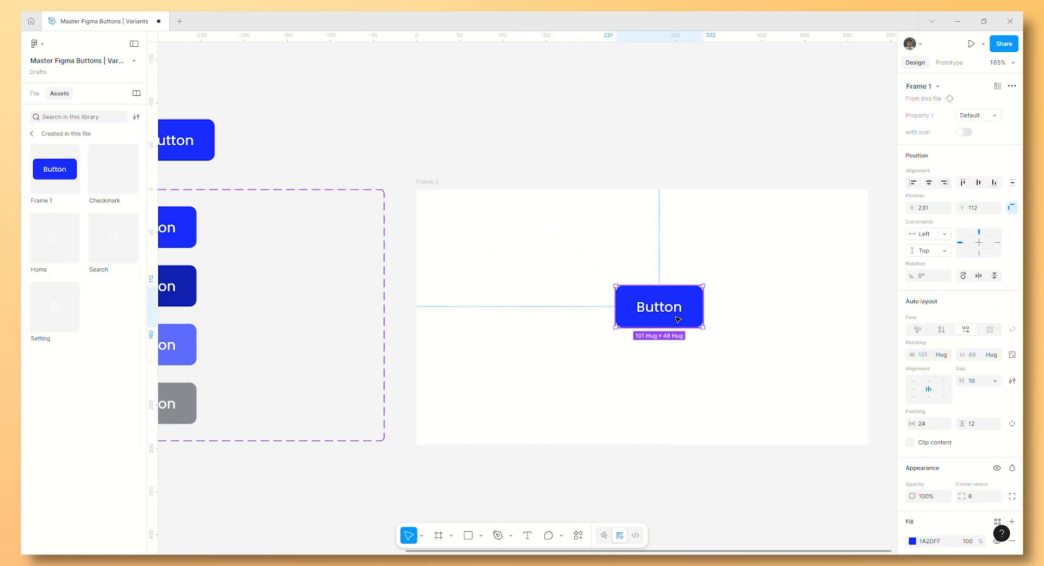
key(k)
drag(703, 285, 733, 277)
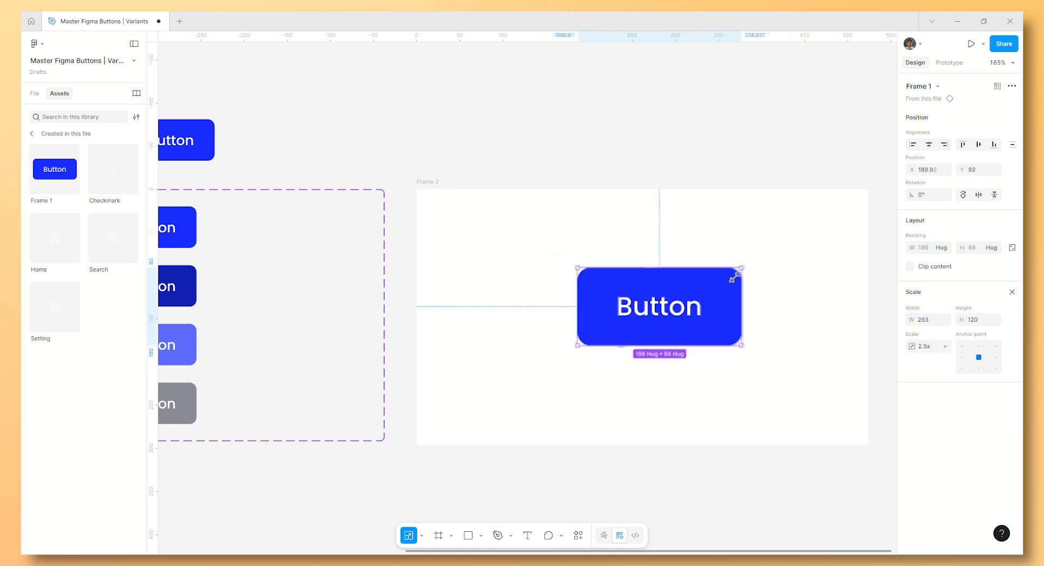
Change the fill of Frame 2 from white to a near-black colour.
click(769, 310)
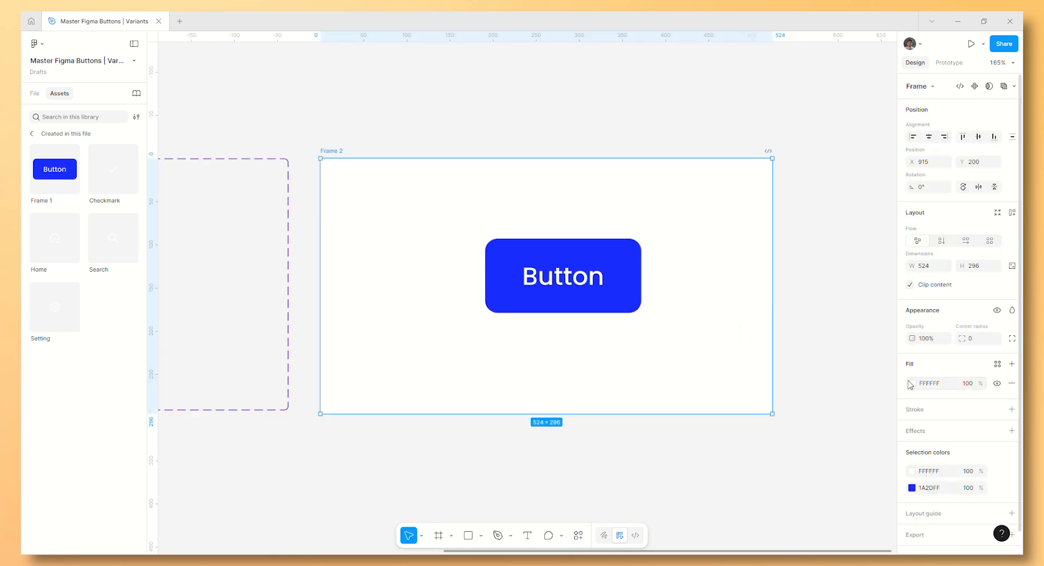
click(912, 383)
click(822, 351)
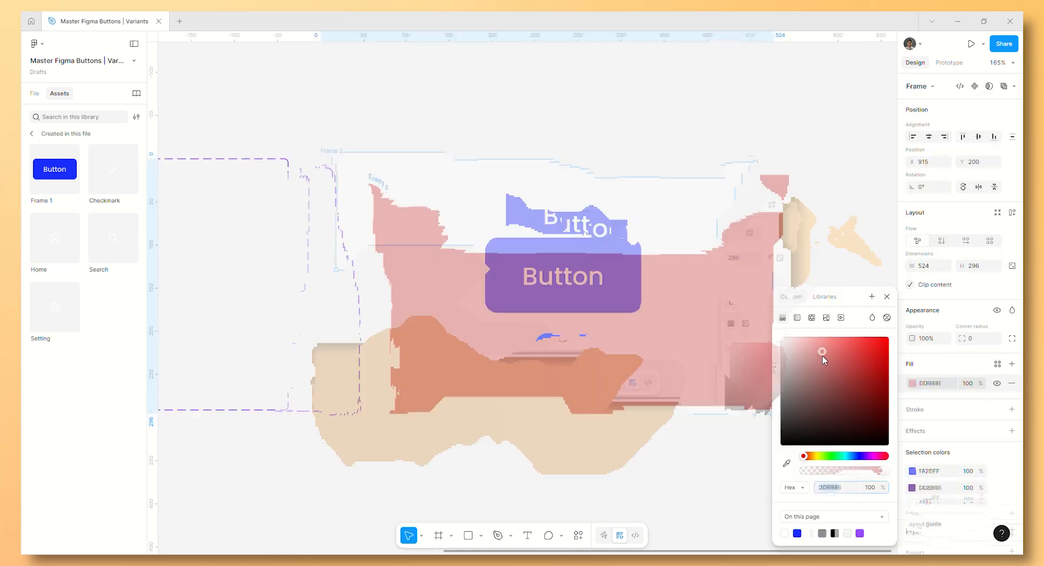
drag(823, 354, 789, 438)
click(767, 456)
Edit the label of the button in the dark frame, trying the filler text "sdkjfcbsdjkcvdjkvbc" before settling on "Home".
click(615, 304)
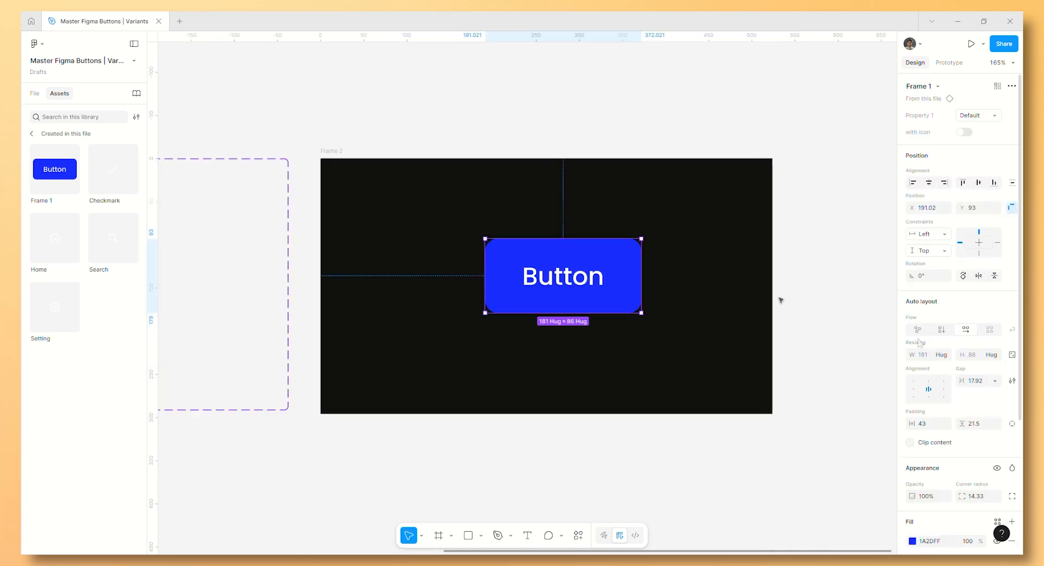
double_click(584, 287)
double_click(585, 288)
text(home)
key(BackSpace)
key(BackSpace)
key(BackSpace)
key(BackSpace)
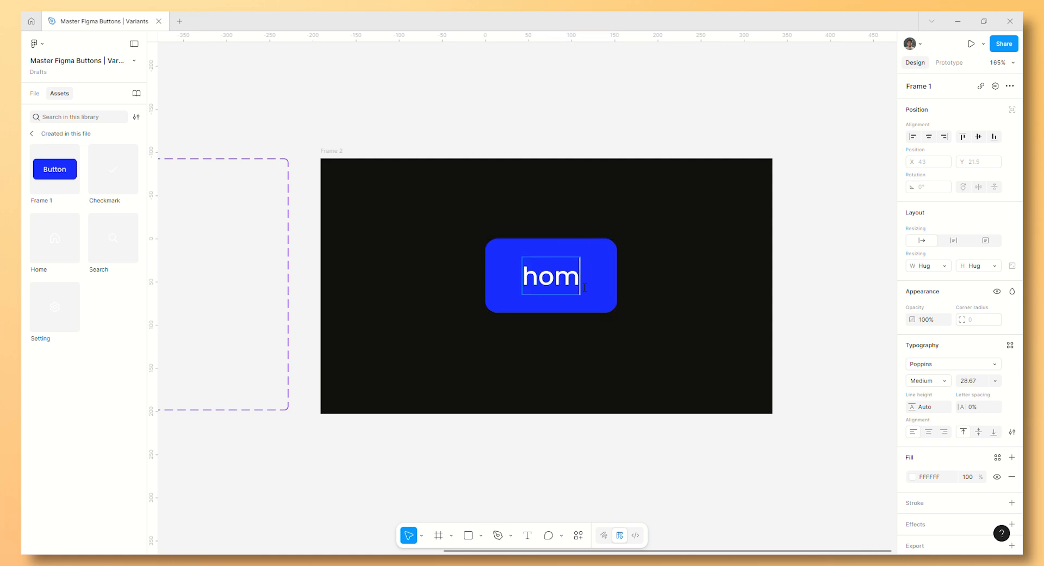
text(sdkjfcbsdjkcvdjkvbc)
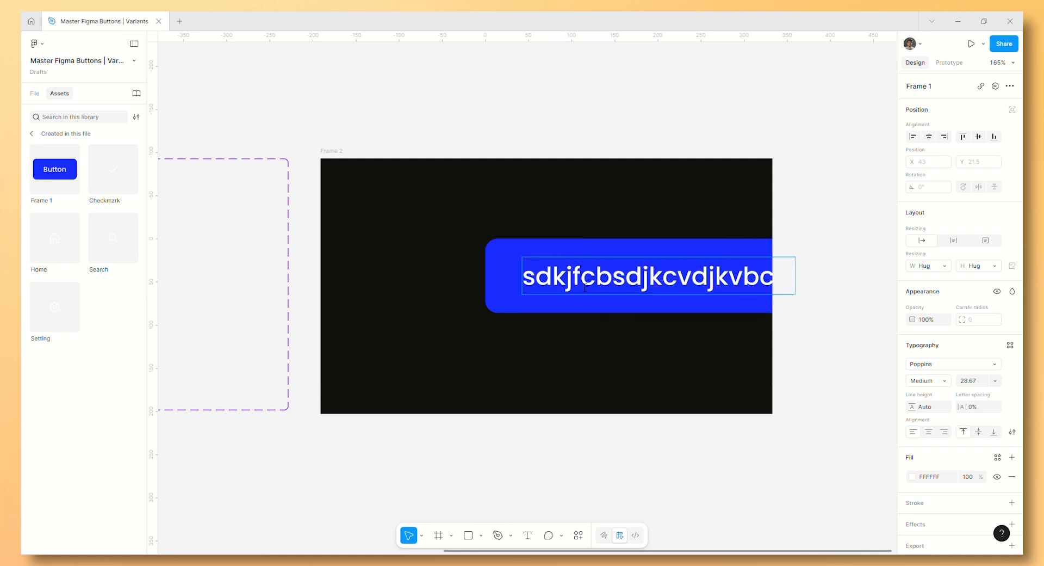
key(ctrl+BackSpace)
text(Home)
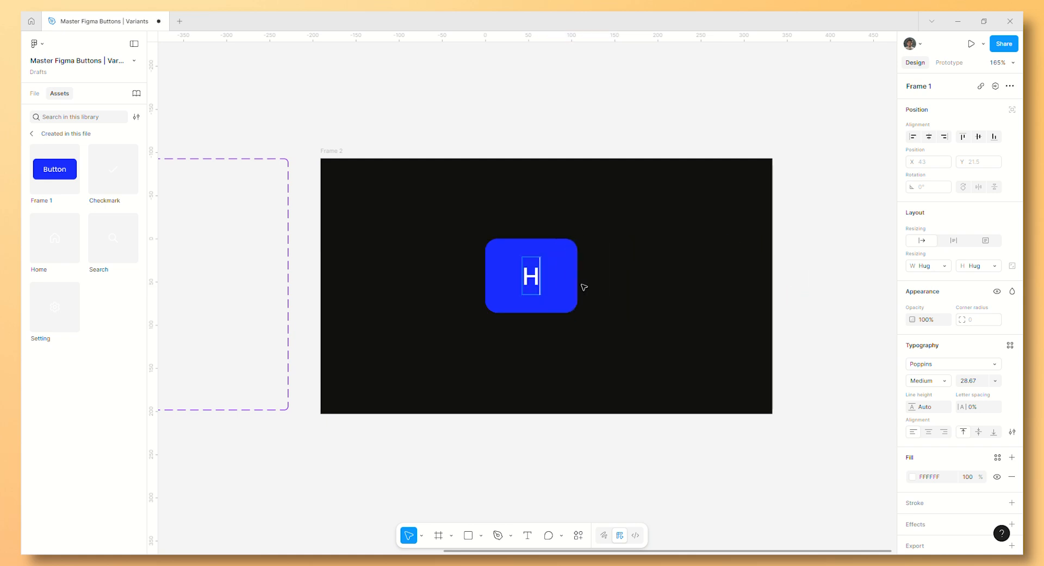
key(Escape)
key(Escape)
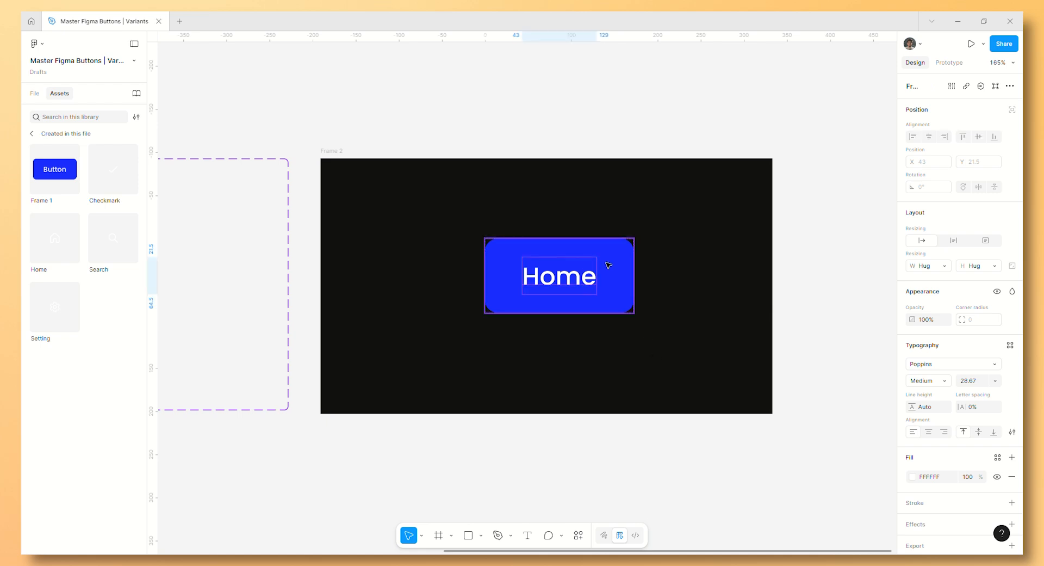
Try the Pressed variant on the button in the dark frame and return Property 1 to Default.
click(981, 115)
click(947, 128)
click(974, 116)
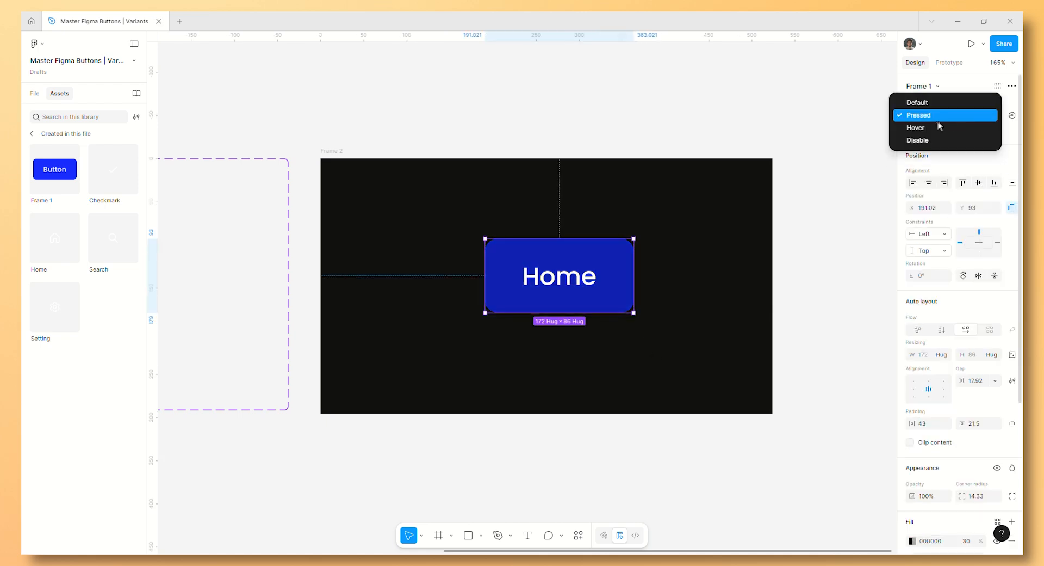
click(955, 102)
Show the Home icon on the dark frame's button through "with icon" and Icons List, and centre the button with Center constraints.
click(965, 132)
click(977, 149)
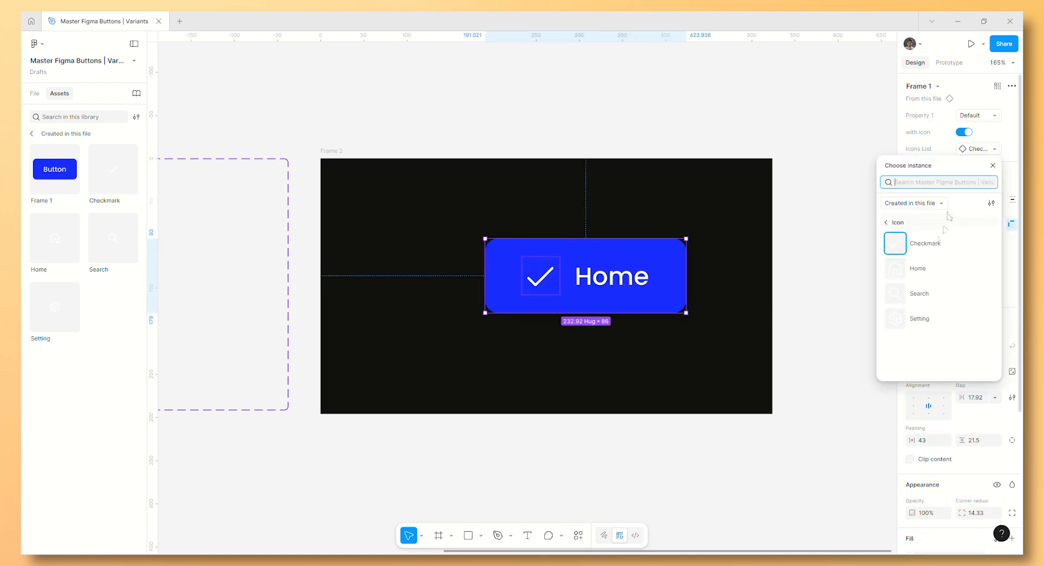
click(919, 272)
click(979, 258)
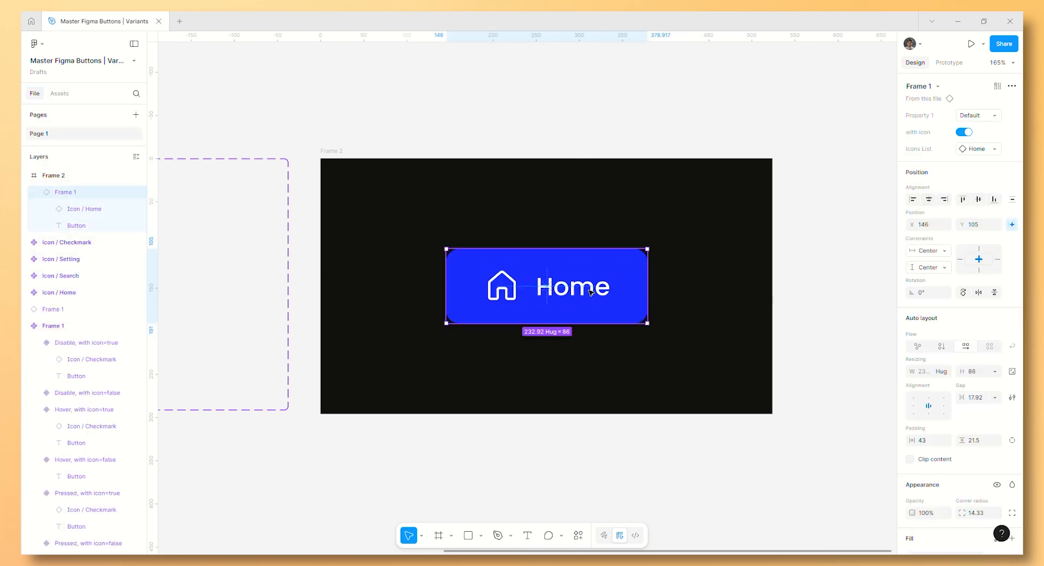
Add a prototype connection from the Default button without icon to the Pressed one below it, with the On click trigger.
drag(392, 343, 563, 344)
scroll(563, 345, left, 10)
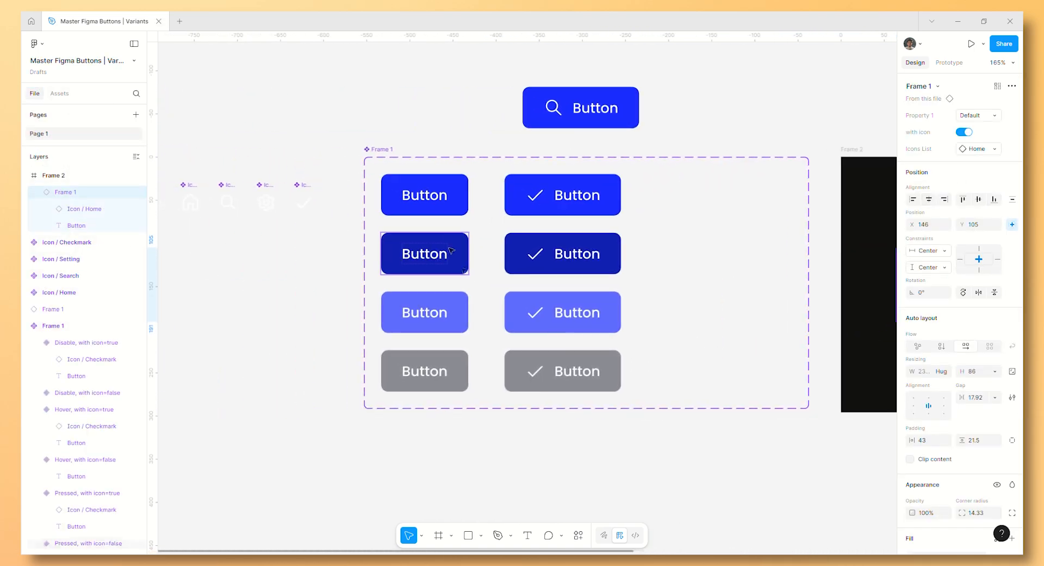
click(449, 191)
click(949, 62)
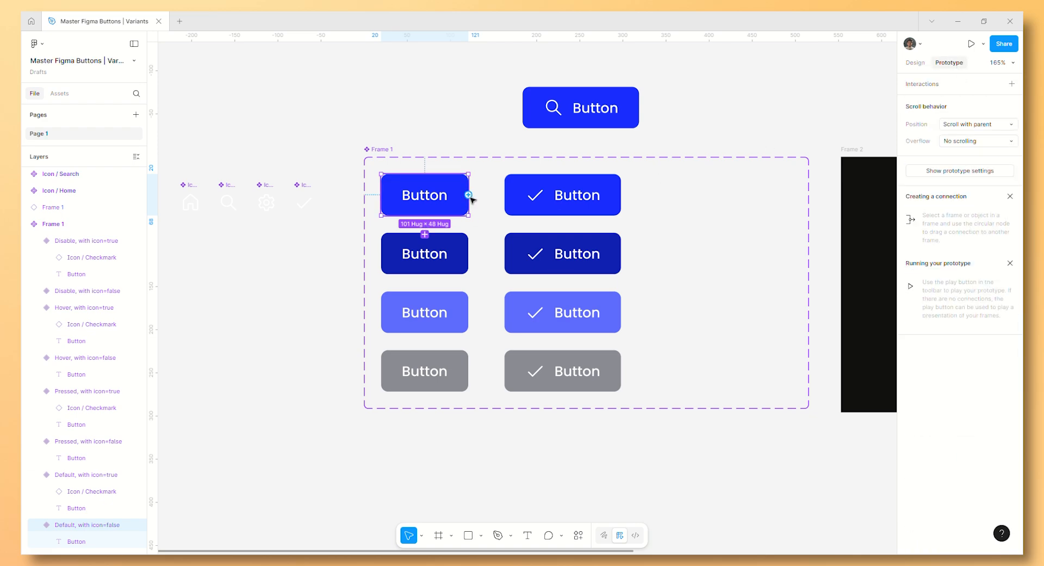
scroll(464, 226, up, 3)
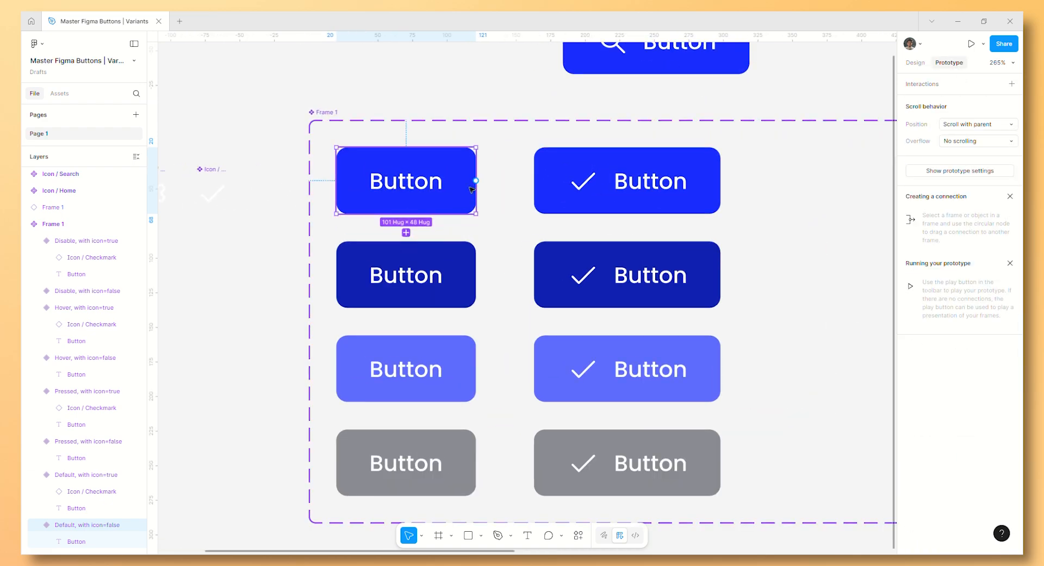
drag(487, 273, 462, 296)
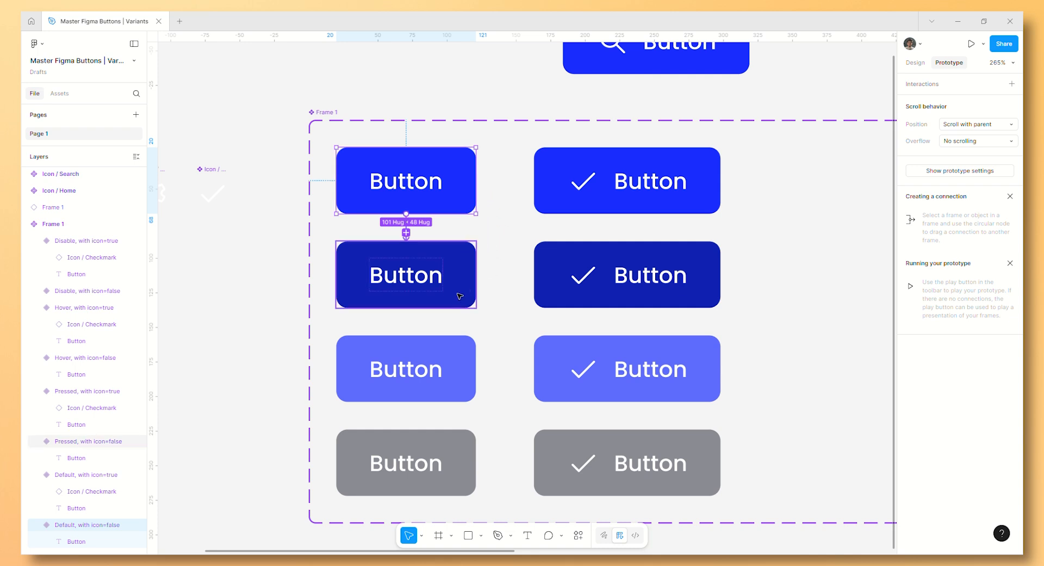
click(451, 292)
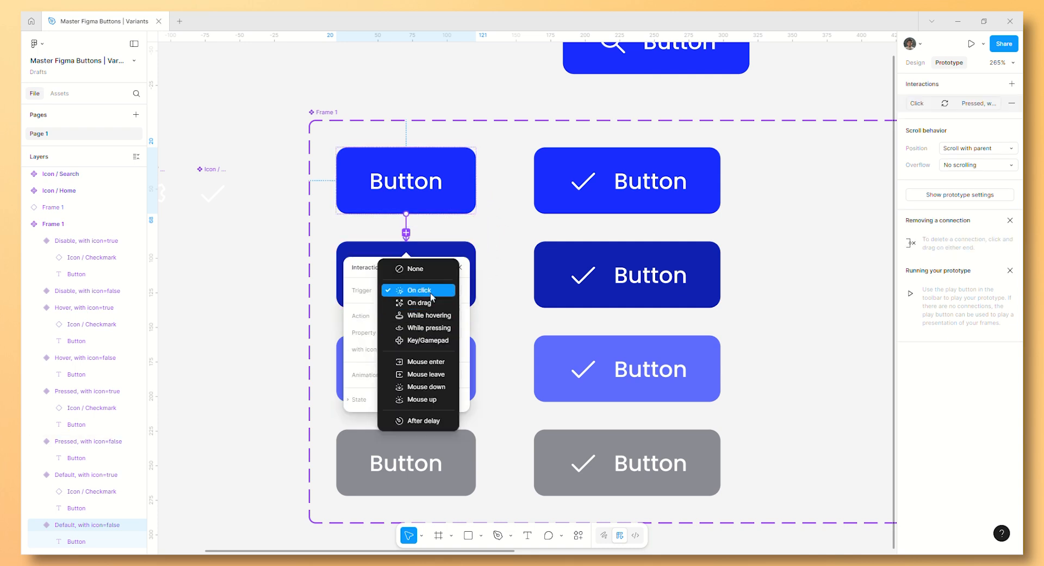
click(433, 294)
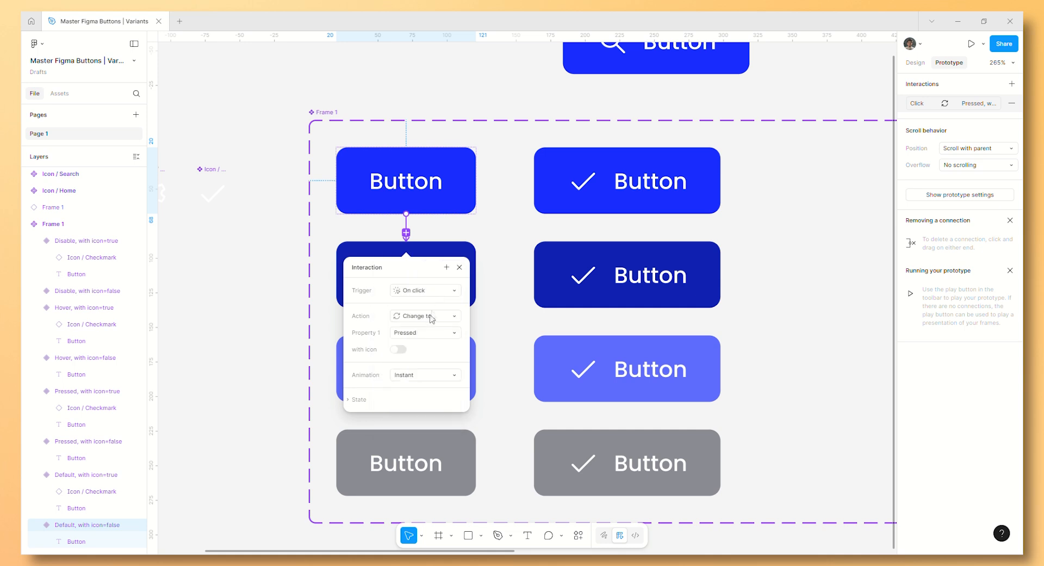
Set the click interaction's animation to Smart animate with the Ease in and out back curve.
click(423, 377)
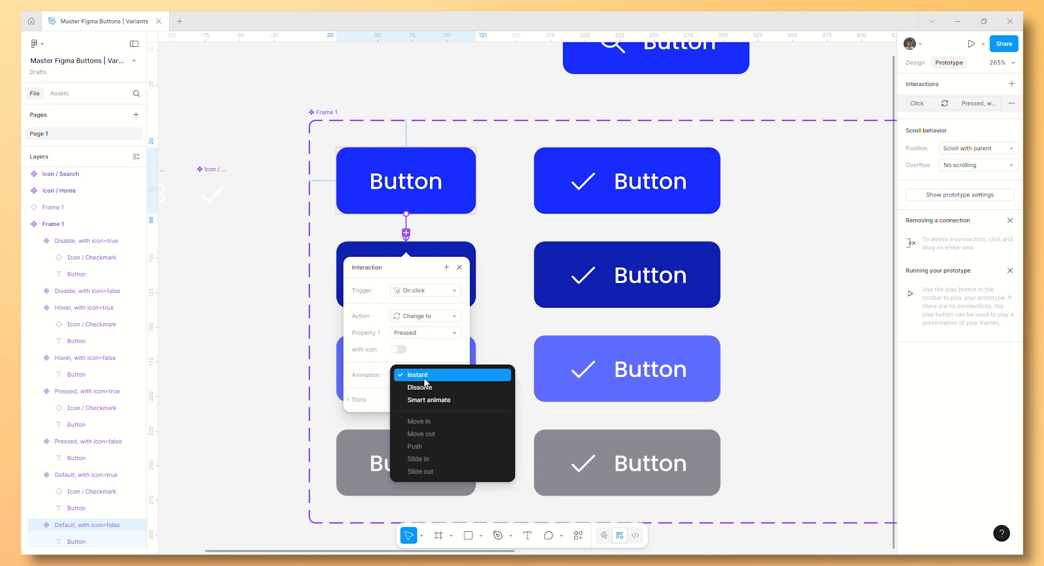
click(426, 399)
click(443, 392)
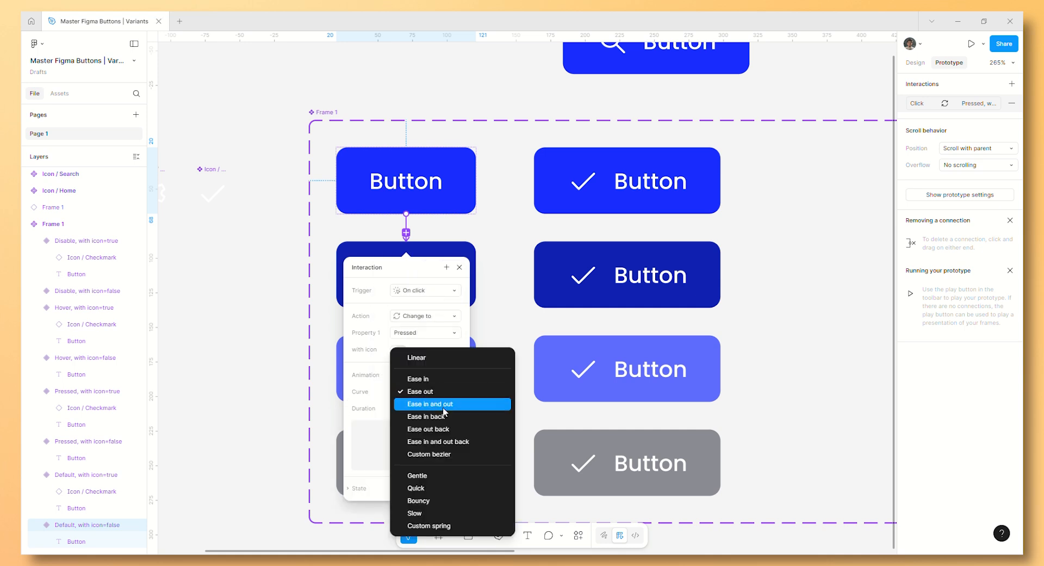
click(445, 441)
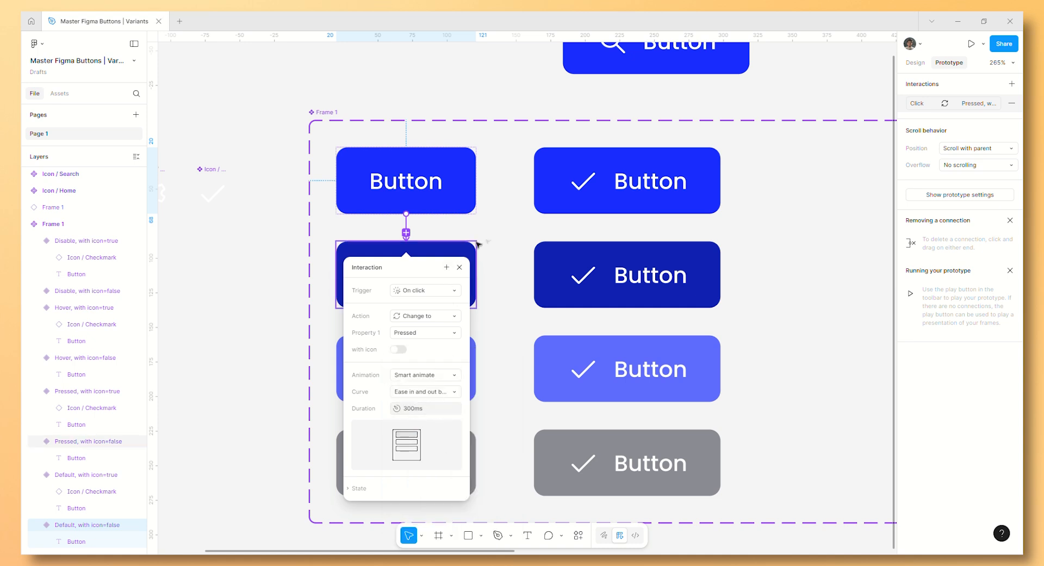
click(430, 249)
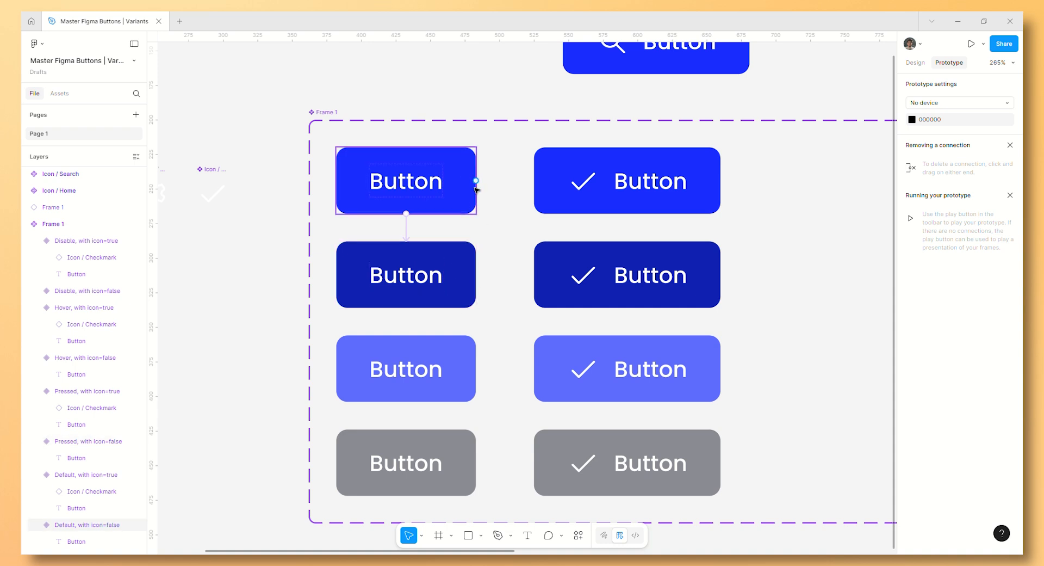
Connect the Default button without icon to the Hover variant without icon, using the While hovering trigger.
click(479, 186)
drag(511, 298, 473, 367)
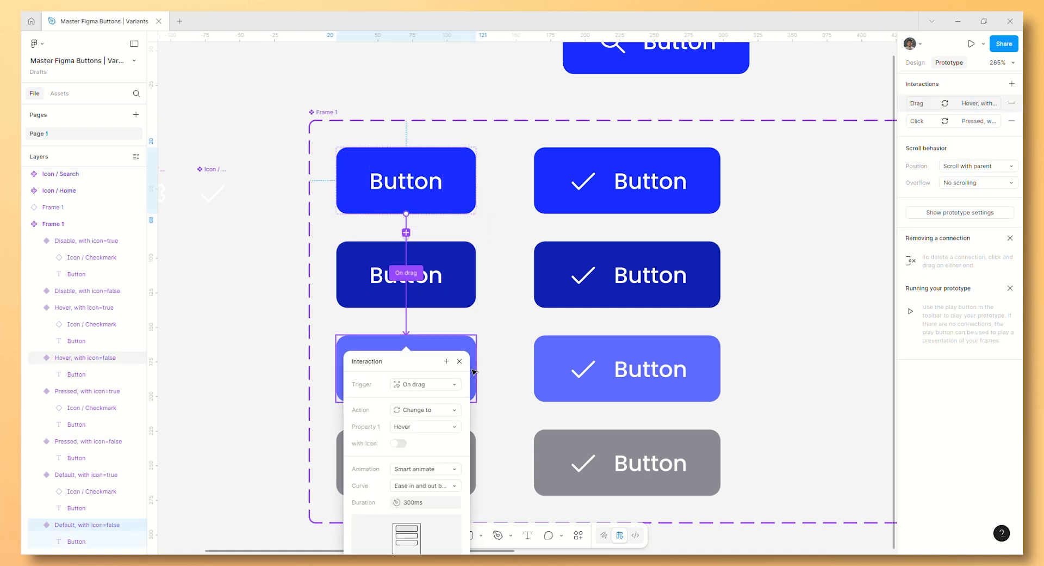
click(449, 389)
click(437, 397)
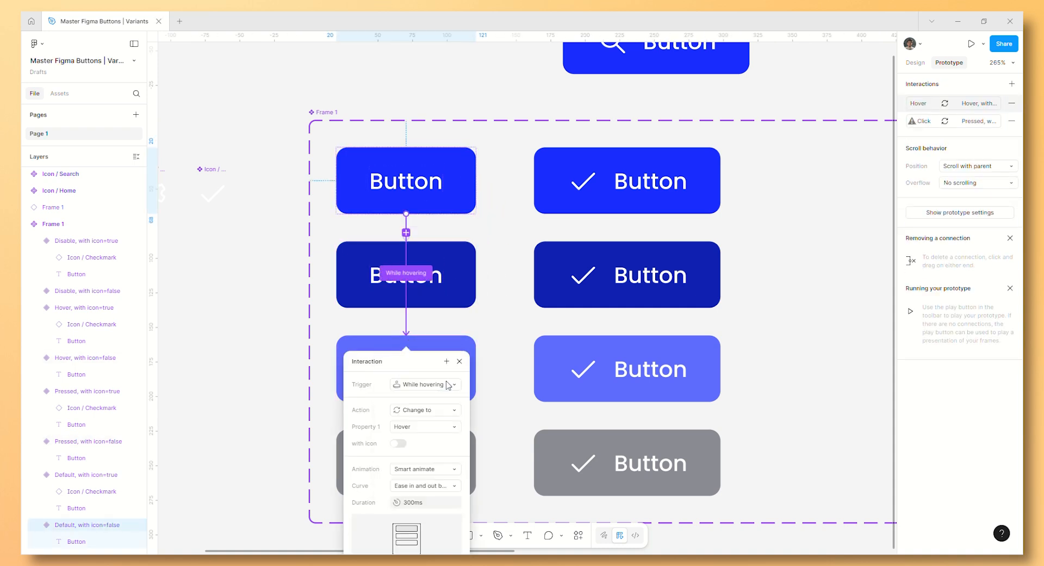
scroll(434, 418, down, 1)
click(505, 378)
Add a prototype connection from the Default button with icon to the Pressed button with icon.
scroll(482, 373, down, 1)
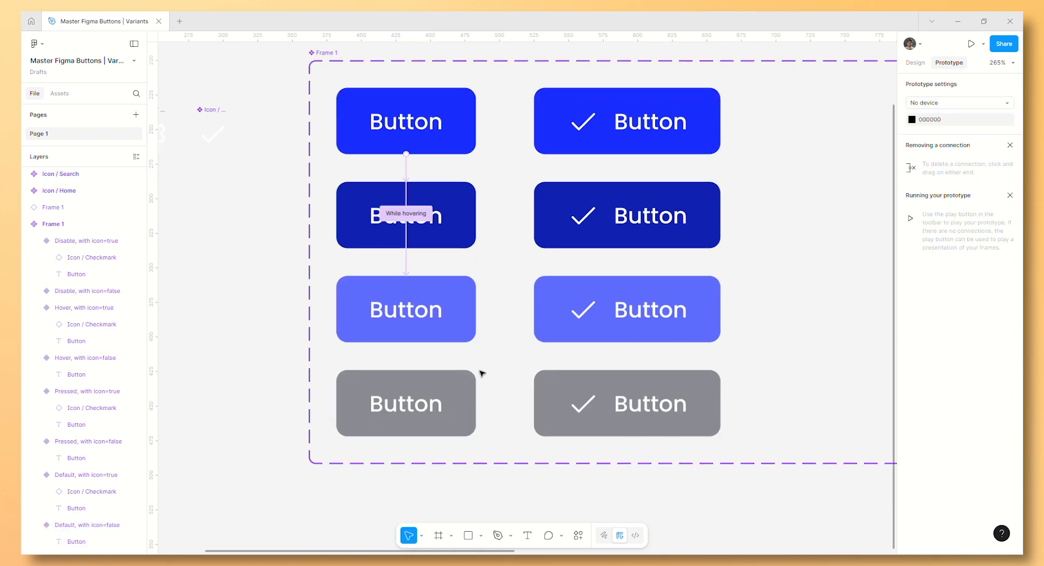
scroll(547, 157, right, 2)
click(580, 131)
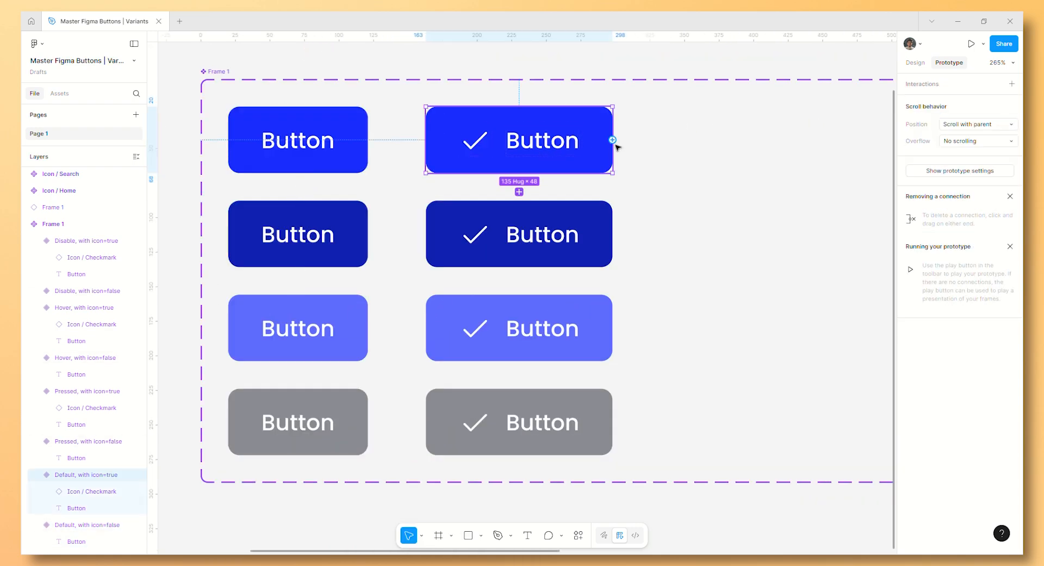
drag(612, 140, 596, 246)
click(640, 337)
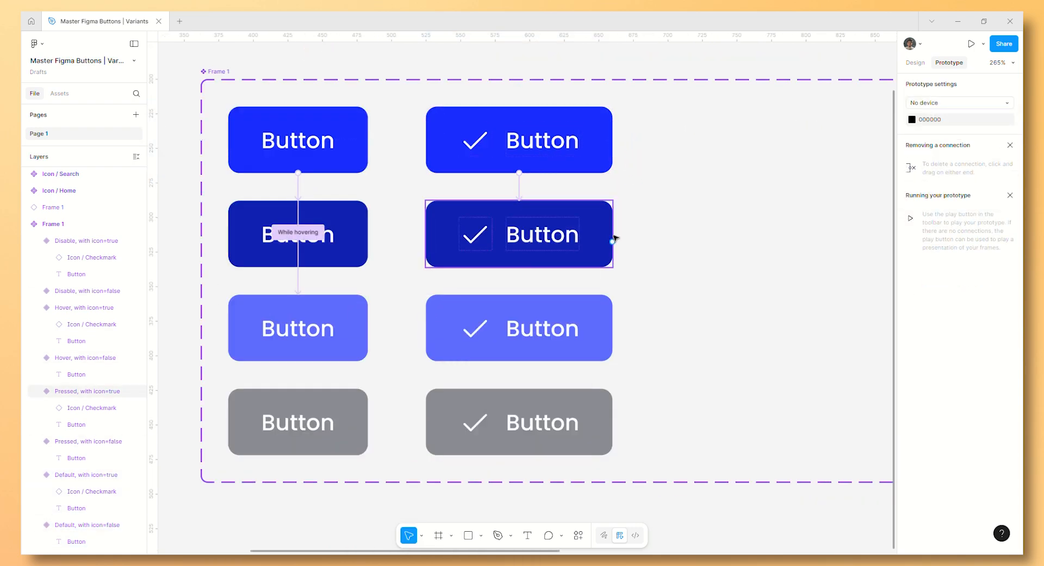
Connect the Default button with icon to the Hover button with icon, using the While hovering trigger.
click(591, 142)
drag(612, 140, 603, 345)
click(549, 344)
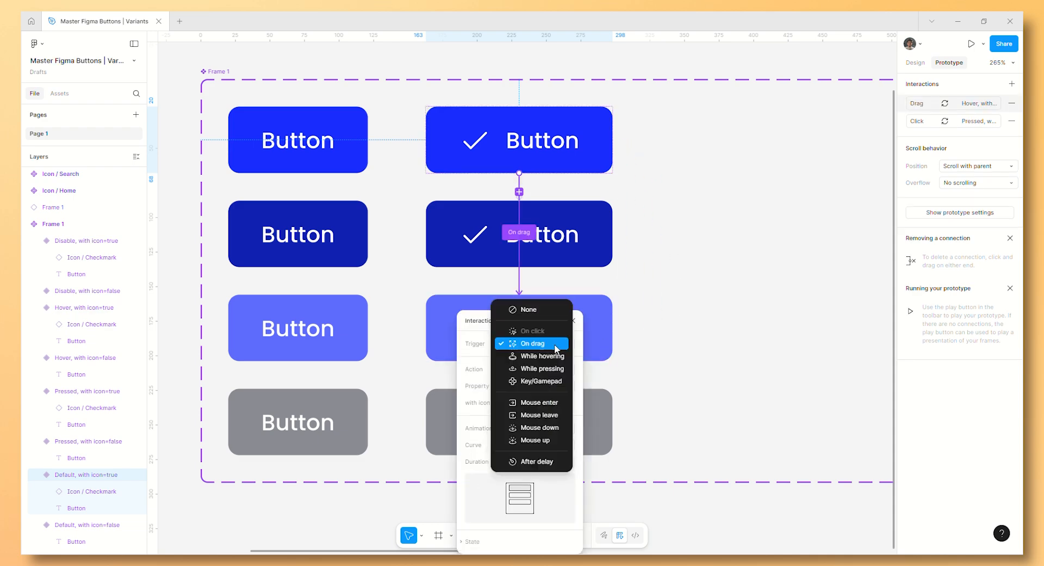
click(516, 356)
click(676, 298)
Run the prototype preview to test the Home button's hover interaction with its icon, and return to the design file.
key(shift+1)
scroll(537, 280, right, 3)
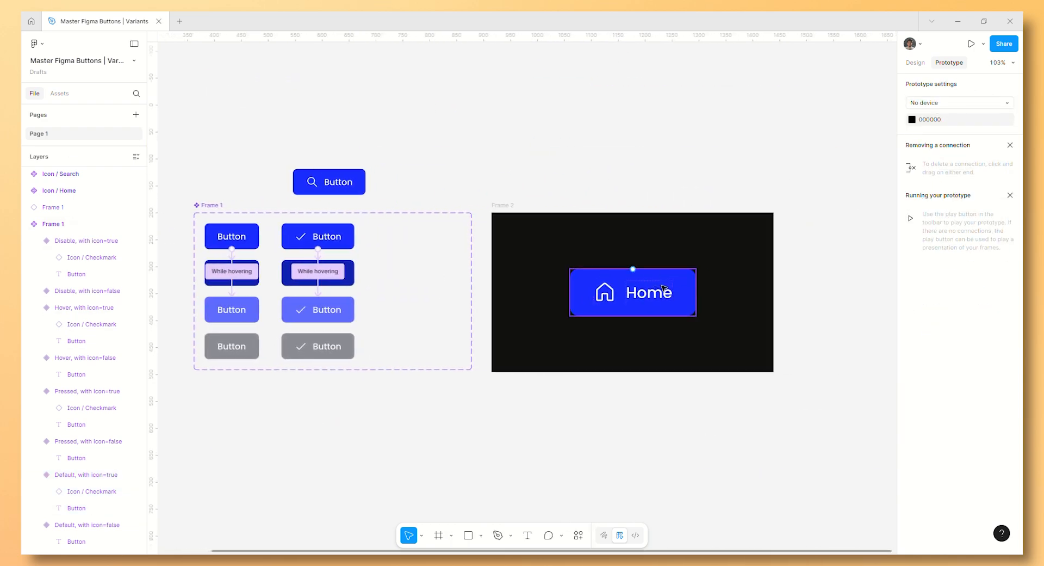
click(691, 293)
click(914, 62)
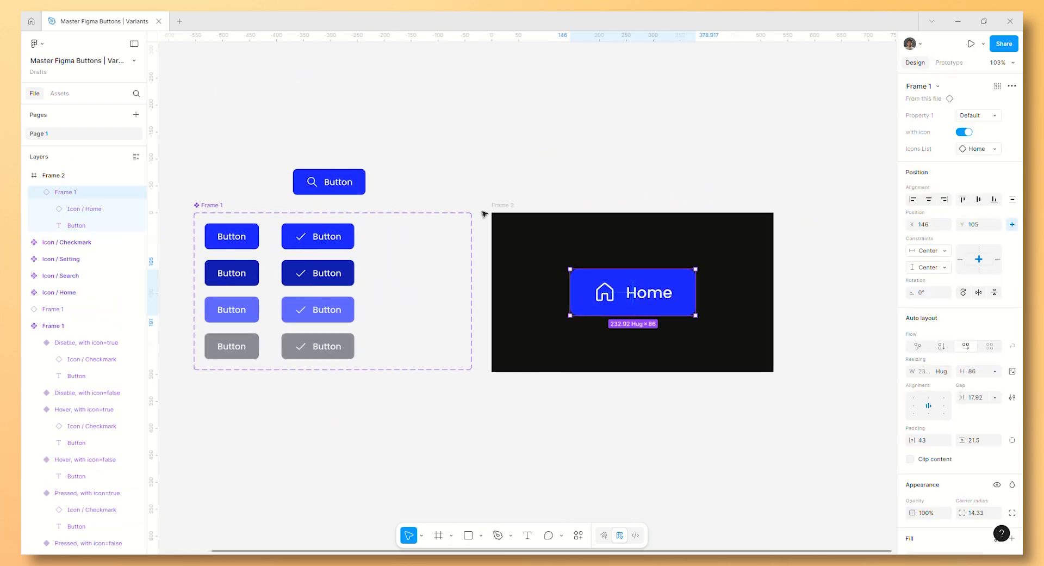
key(Escape)
click(971, 43)
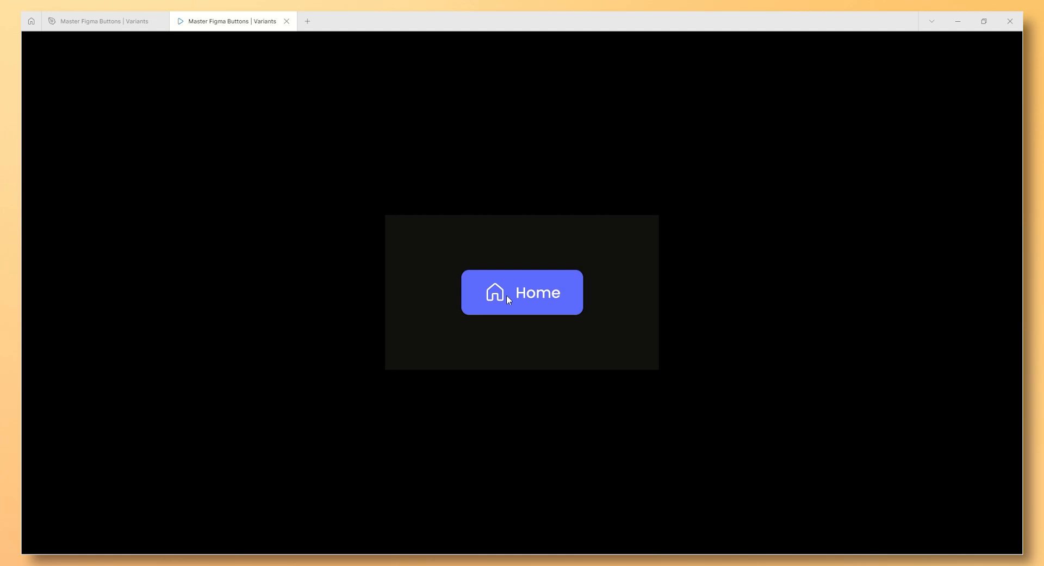
click(96, 16)
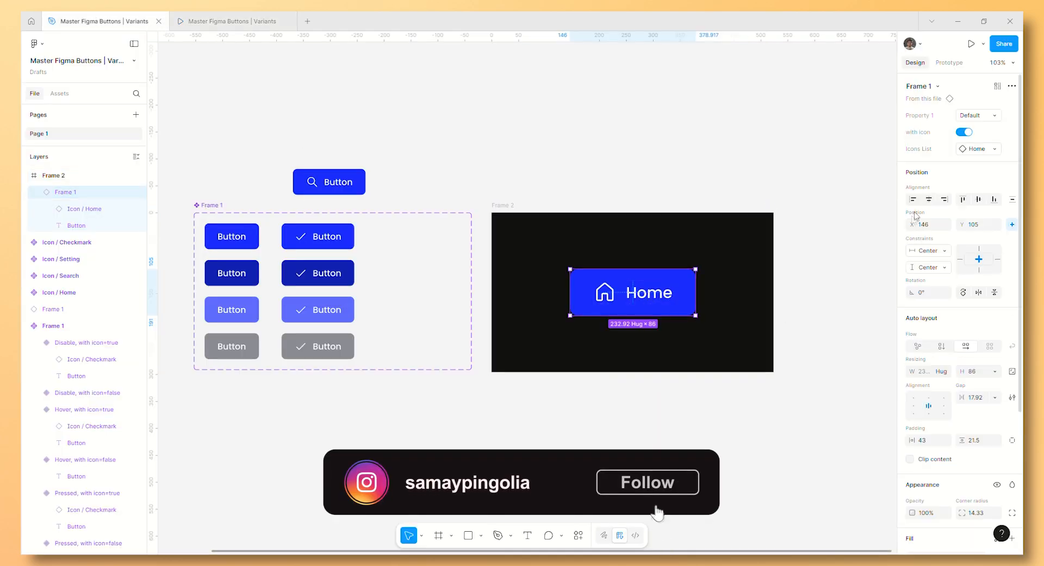
Turn off the with icon property of the Home button in the black frame.
click(995, 151)
click(994, 151)
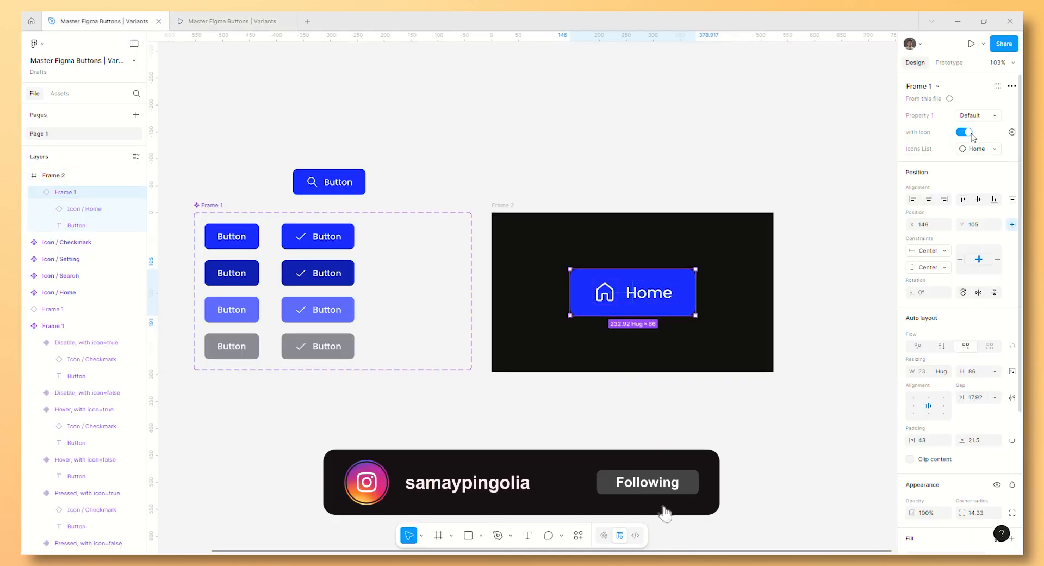
click(965, 133)
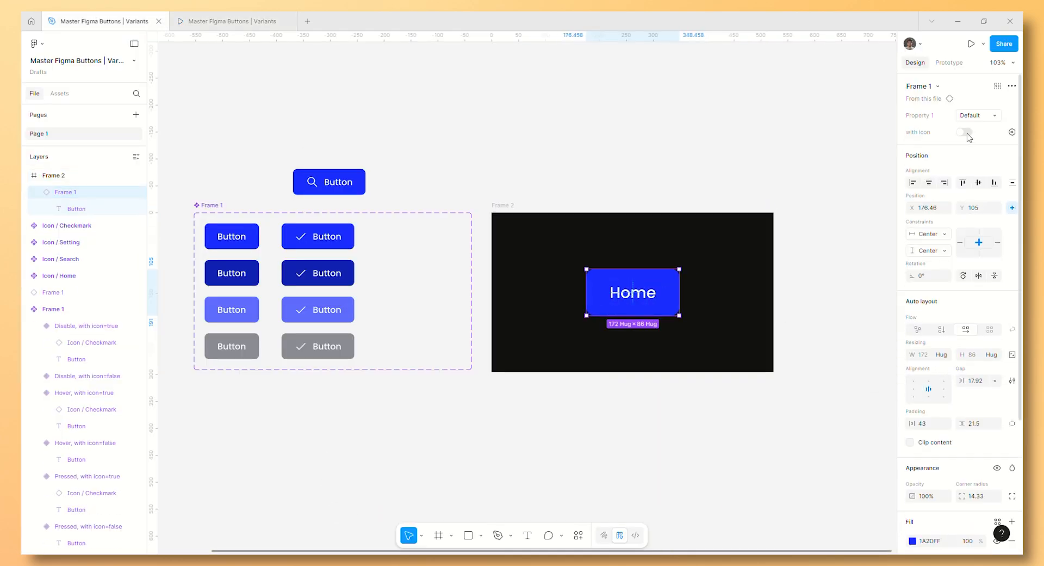
click(830, 283)
Test the Home button without icon in the prototype preview and return to the design file.
click(233, 21)
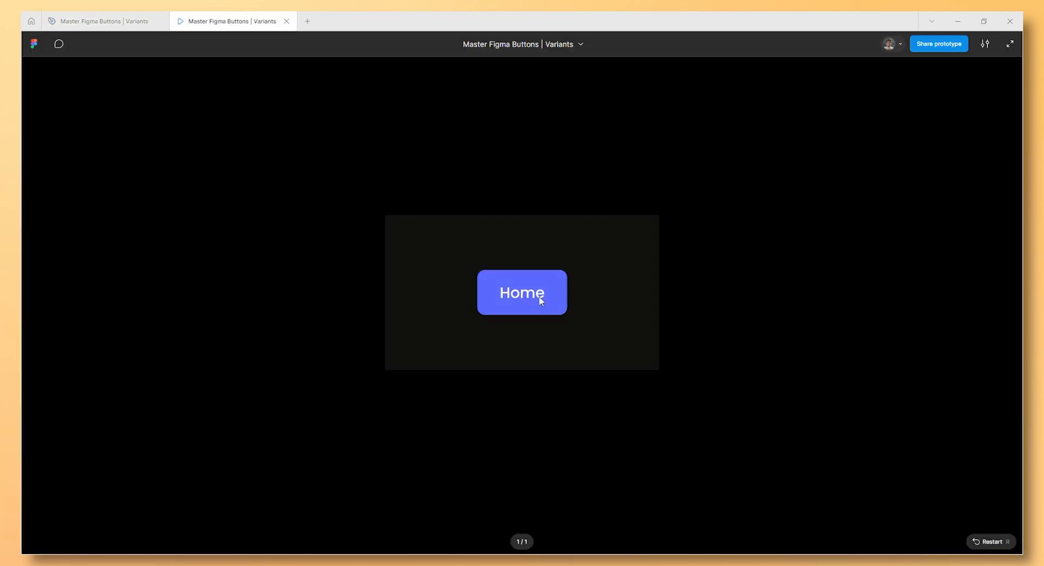
click(497, 279)
click(103, 20)
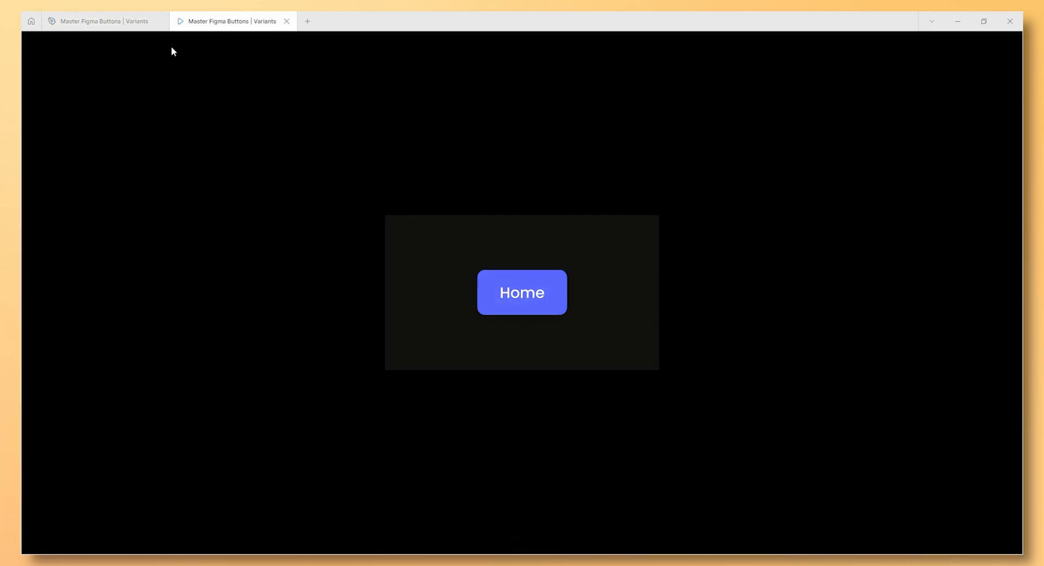
click(661, 277)
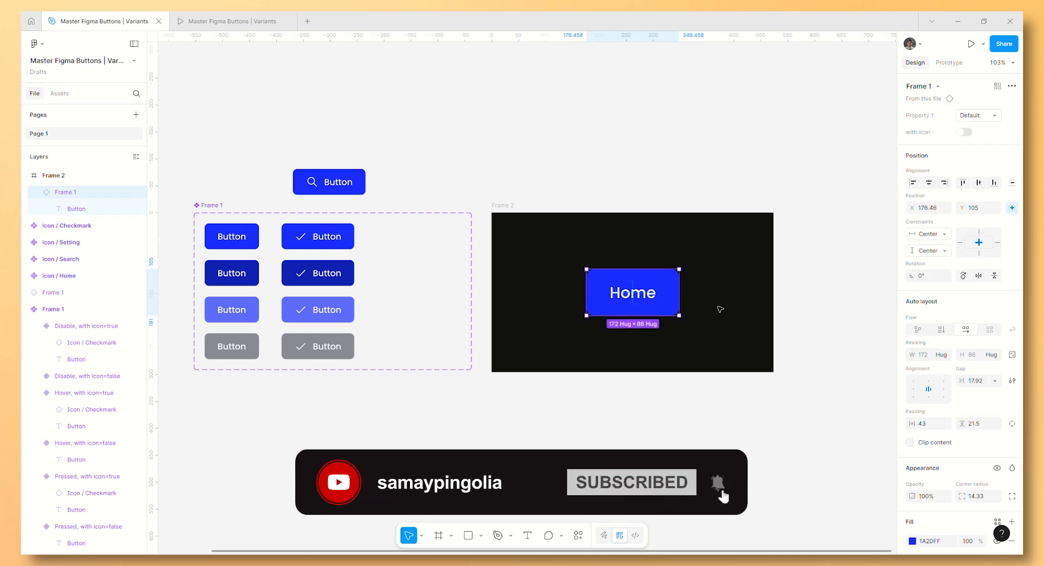
scroll(537, 447, left, 5)
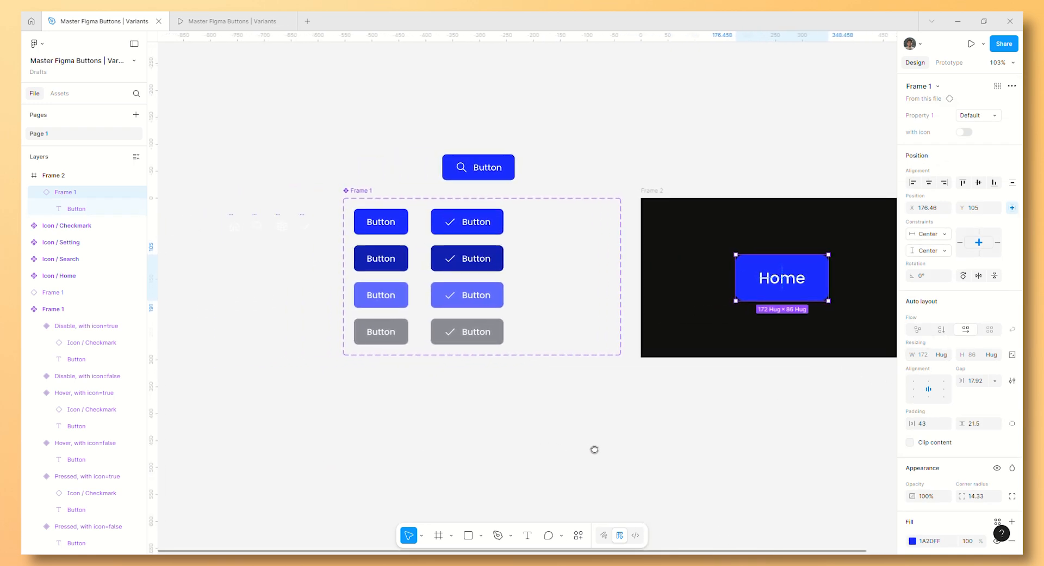